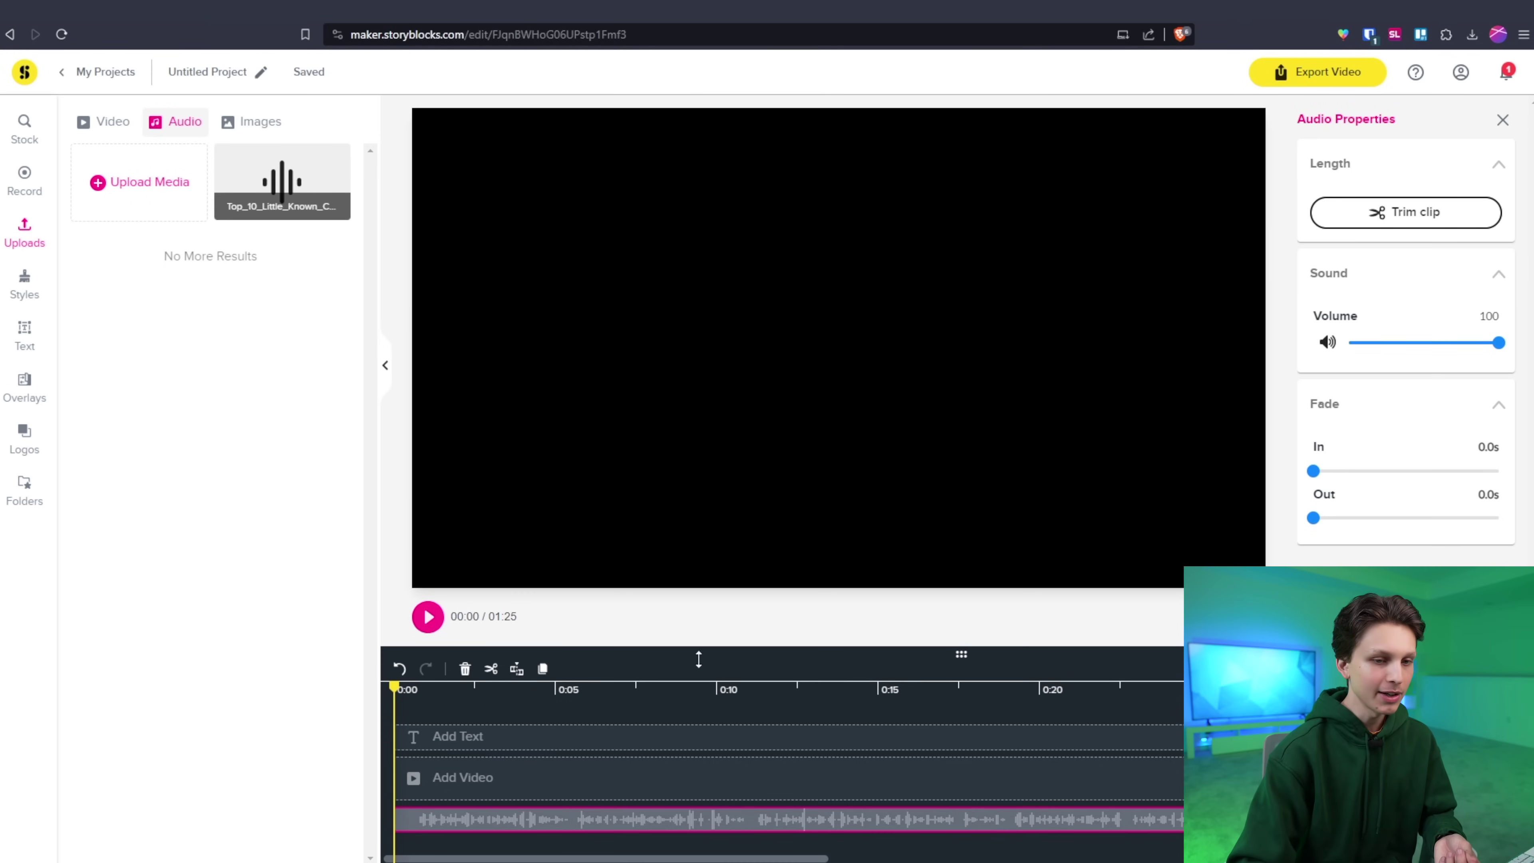
Open the stock video library for the video track and return the playhead to the start of the timeline
left_click(439, 785)
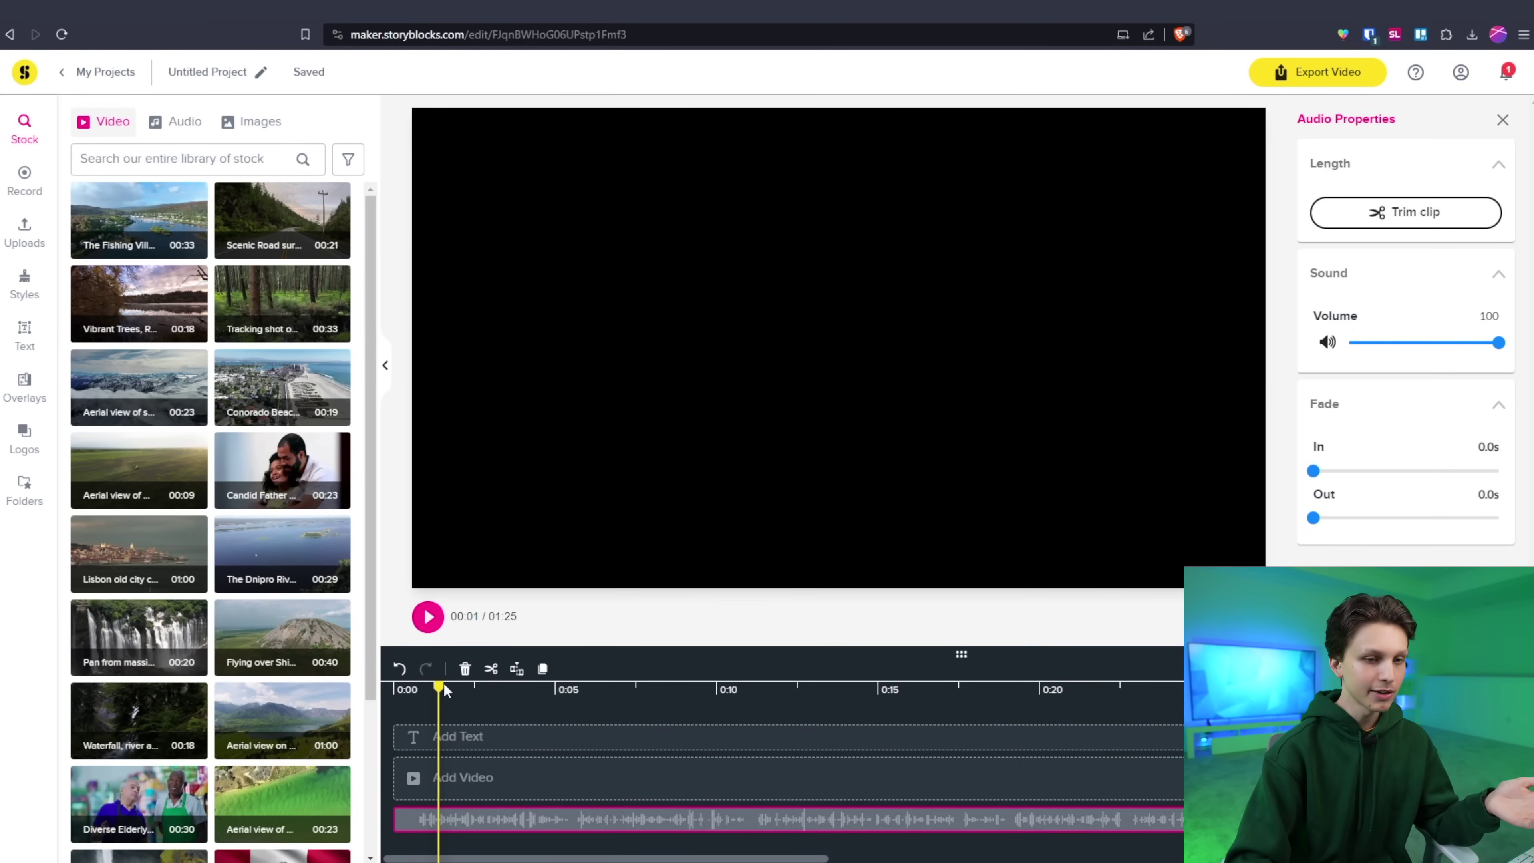
left_click_drag(439, 690, 396, 689)
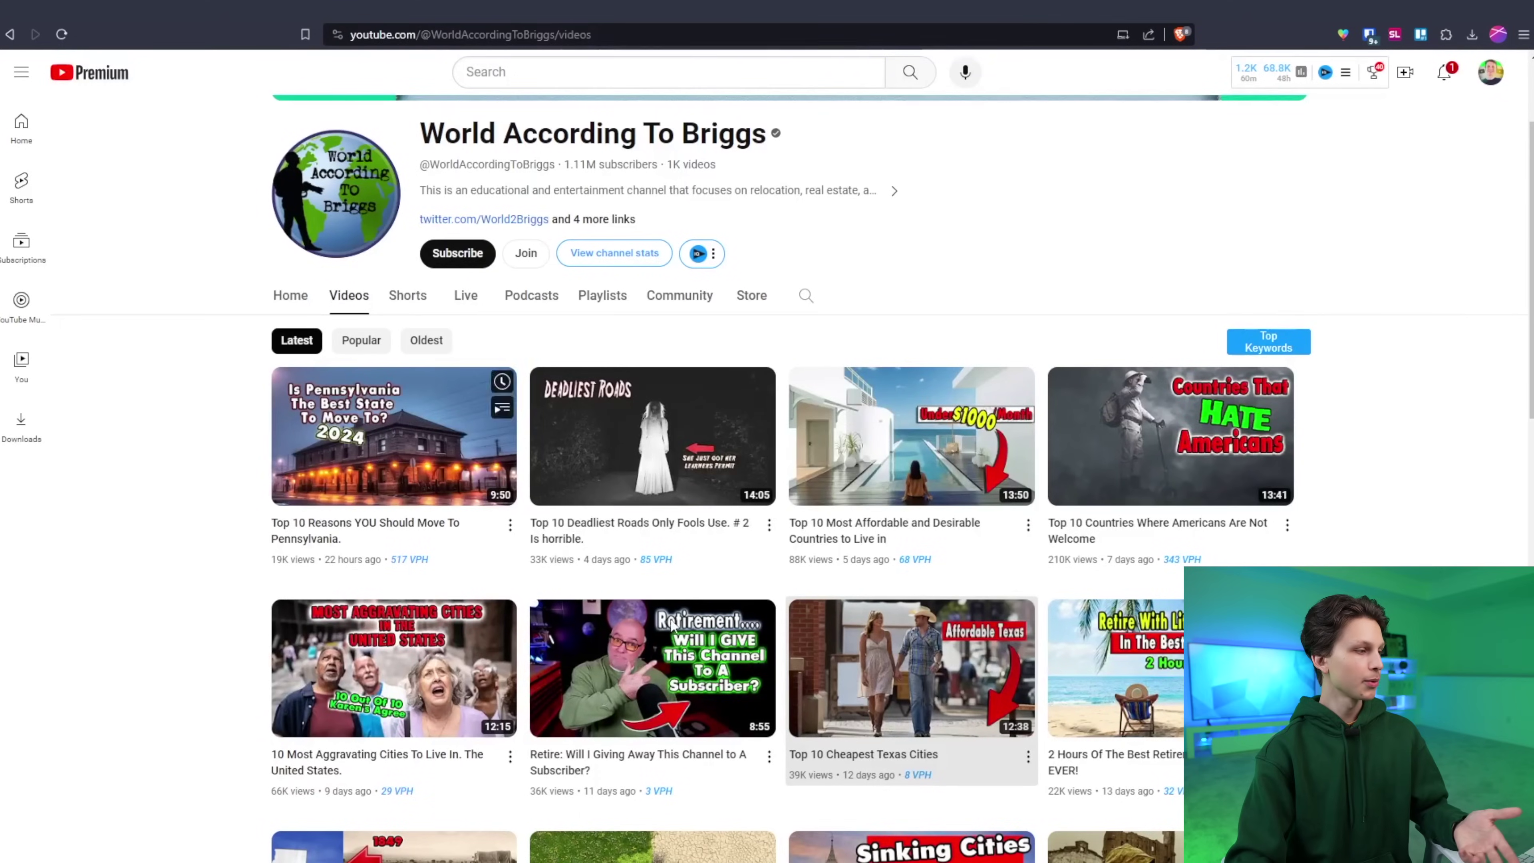
Switch to YouTube and examine the channel stats of World According To Briggs, then close them
scroll(612, 461, "up", 3)
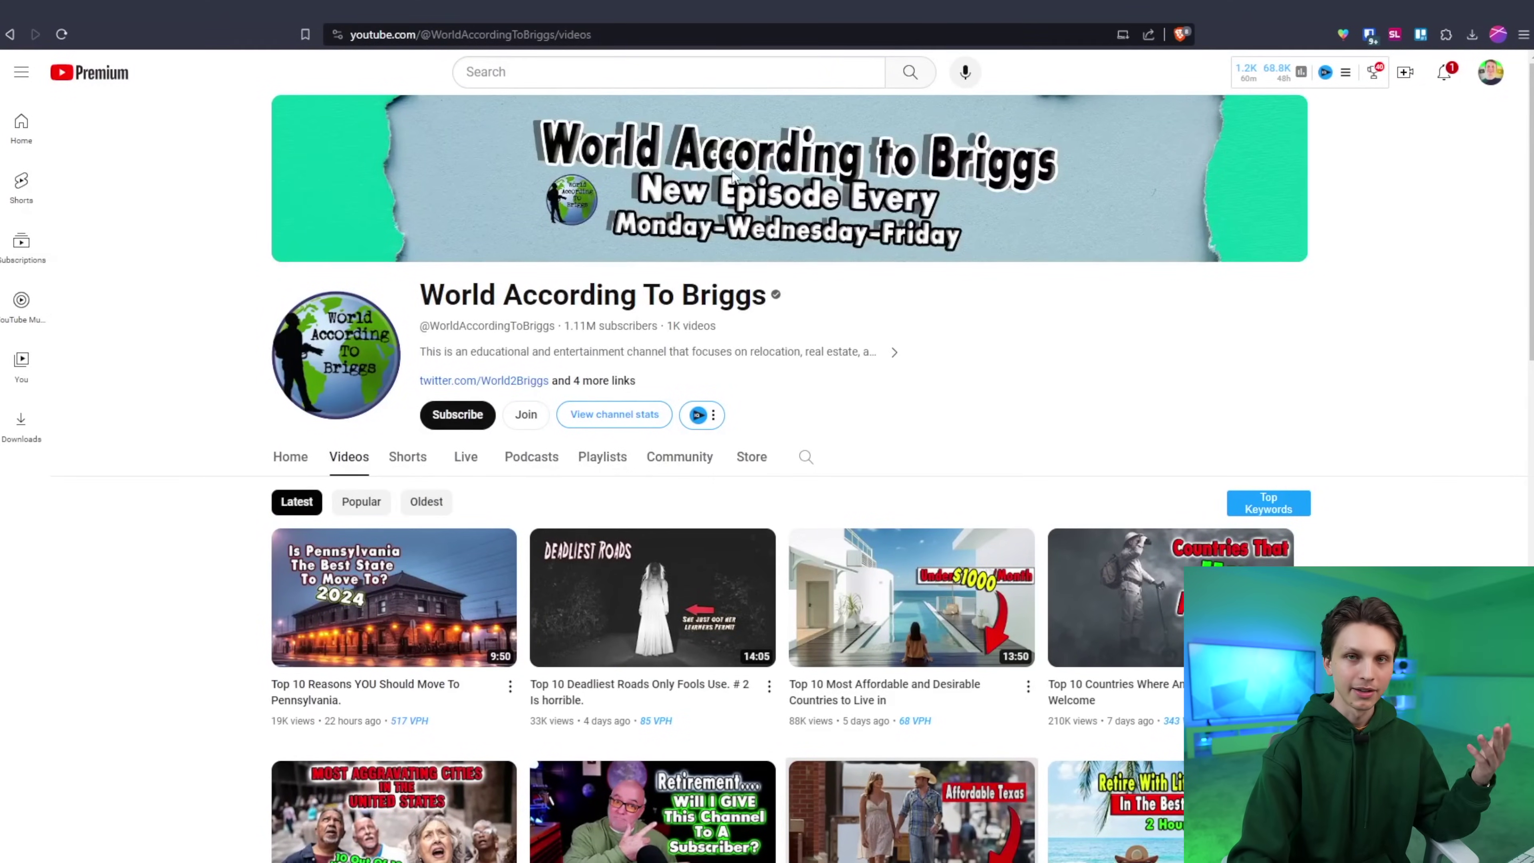
left_click(611, 414)
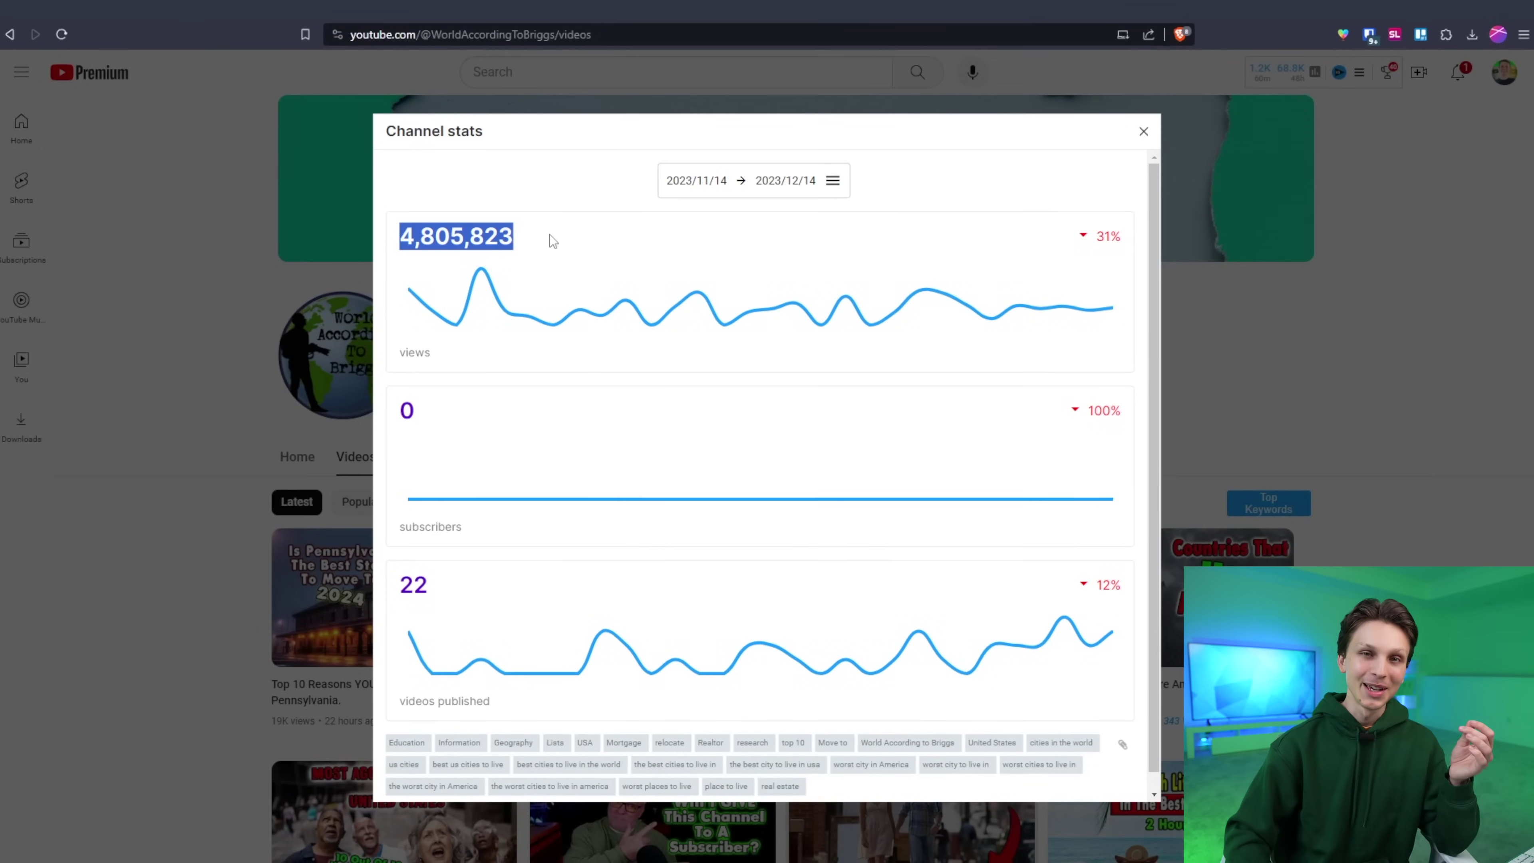
left_click(277, 219)
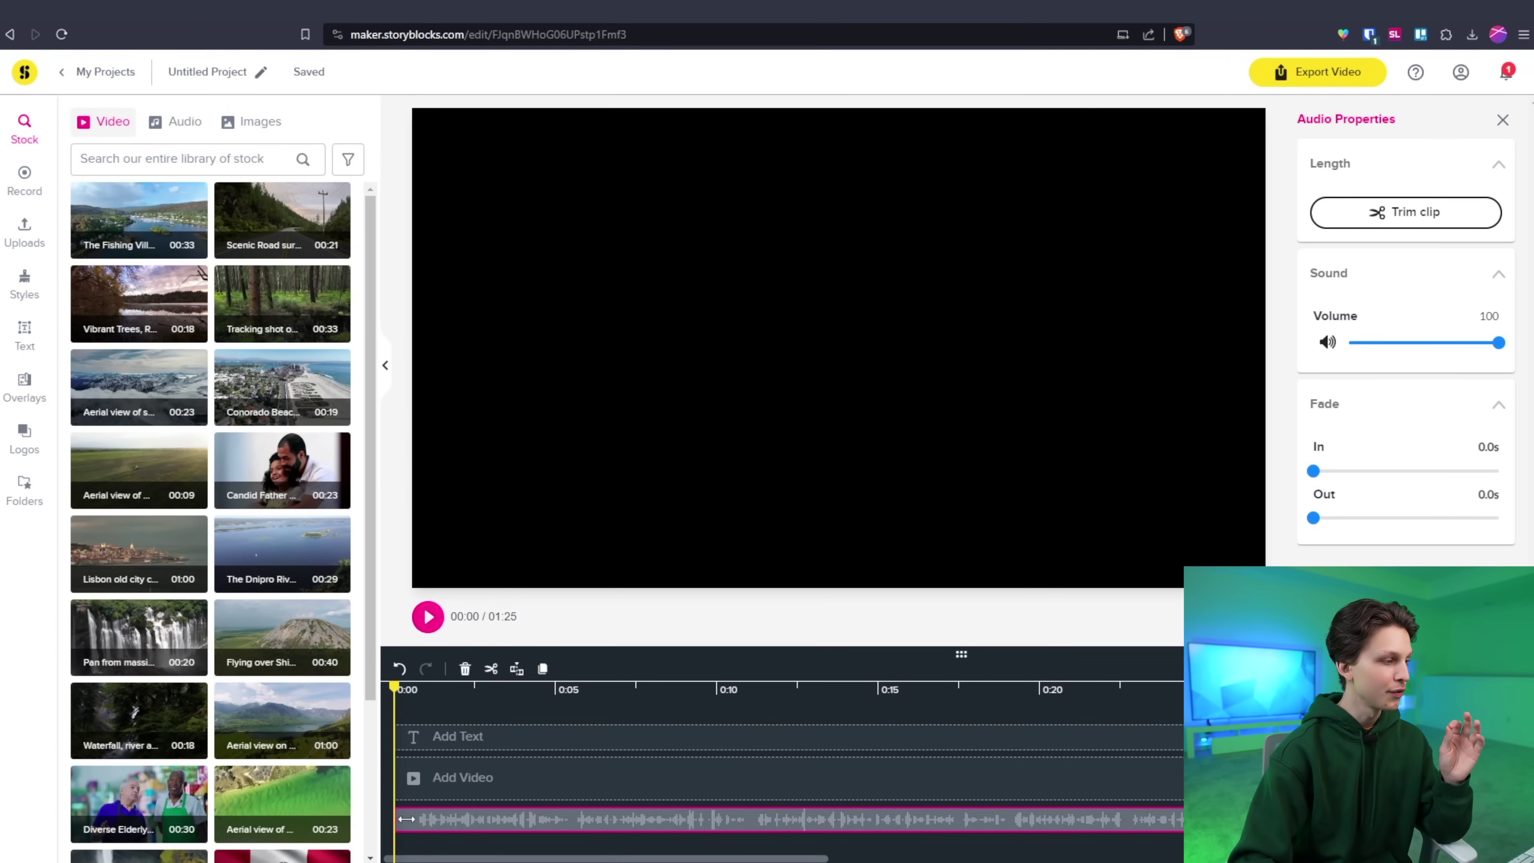
Switch to the Storyblocks editor, trim the silent beginning off the voiceover, and play its first seconds
left_click_drag(410, 825, 411, 823)
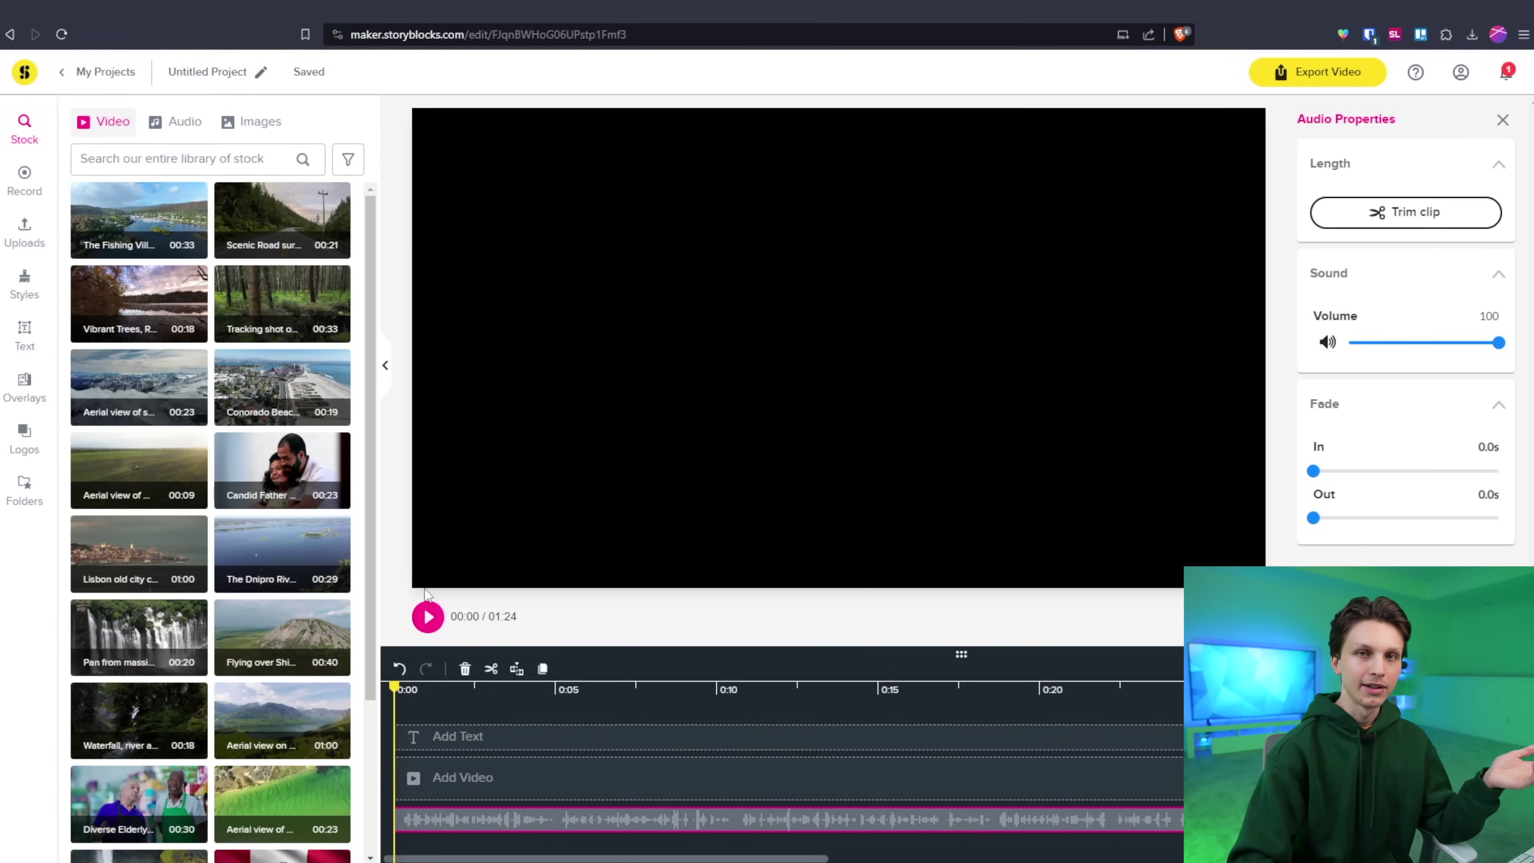
left_click(430, 615)
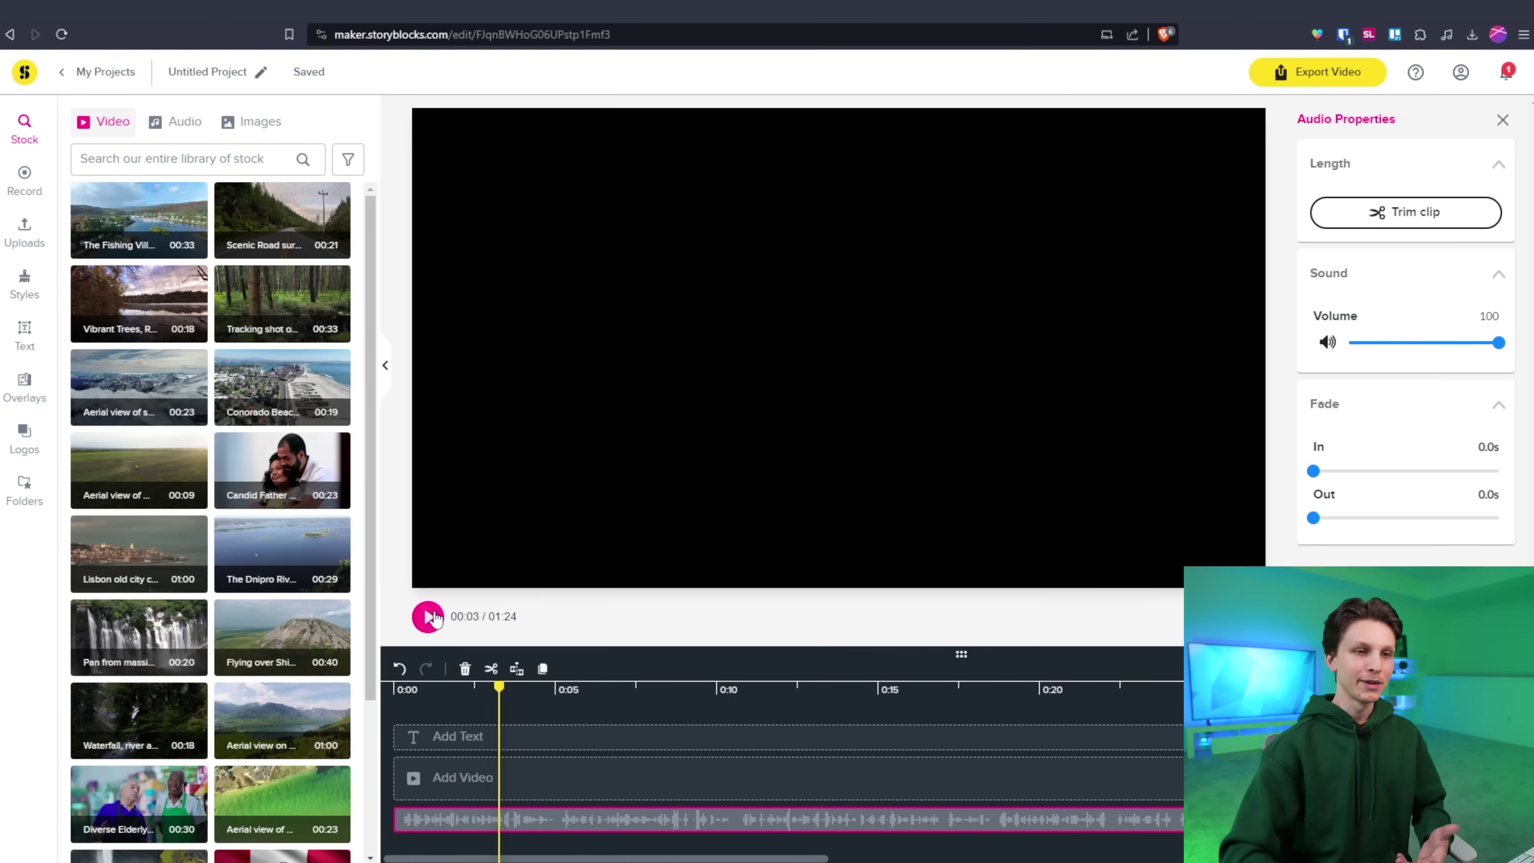
Search the stock video library for "travel"
left_click(116, 160)
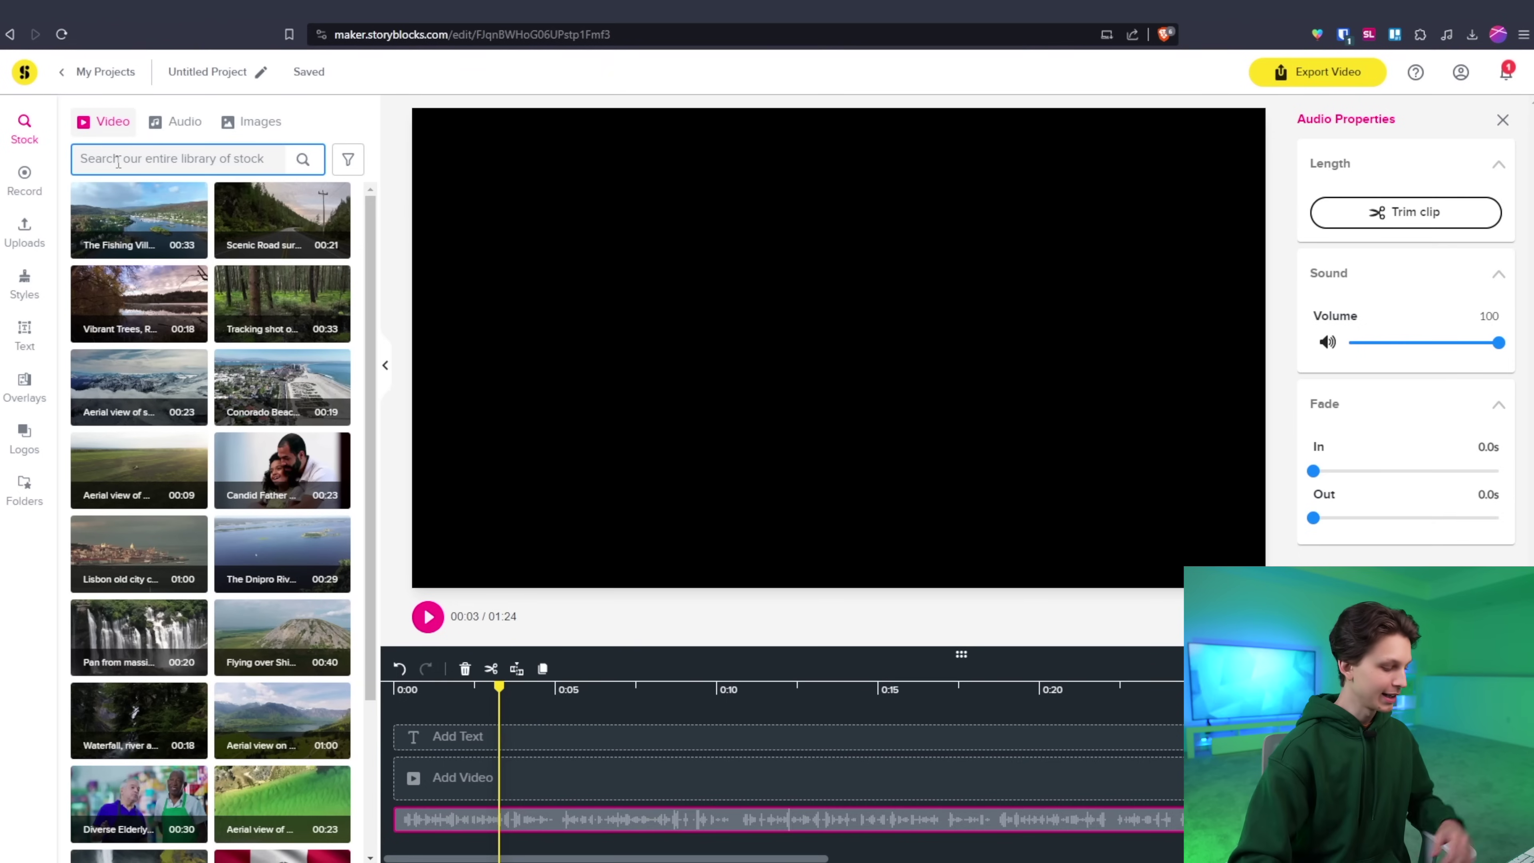
type("travel")
key("Return")
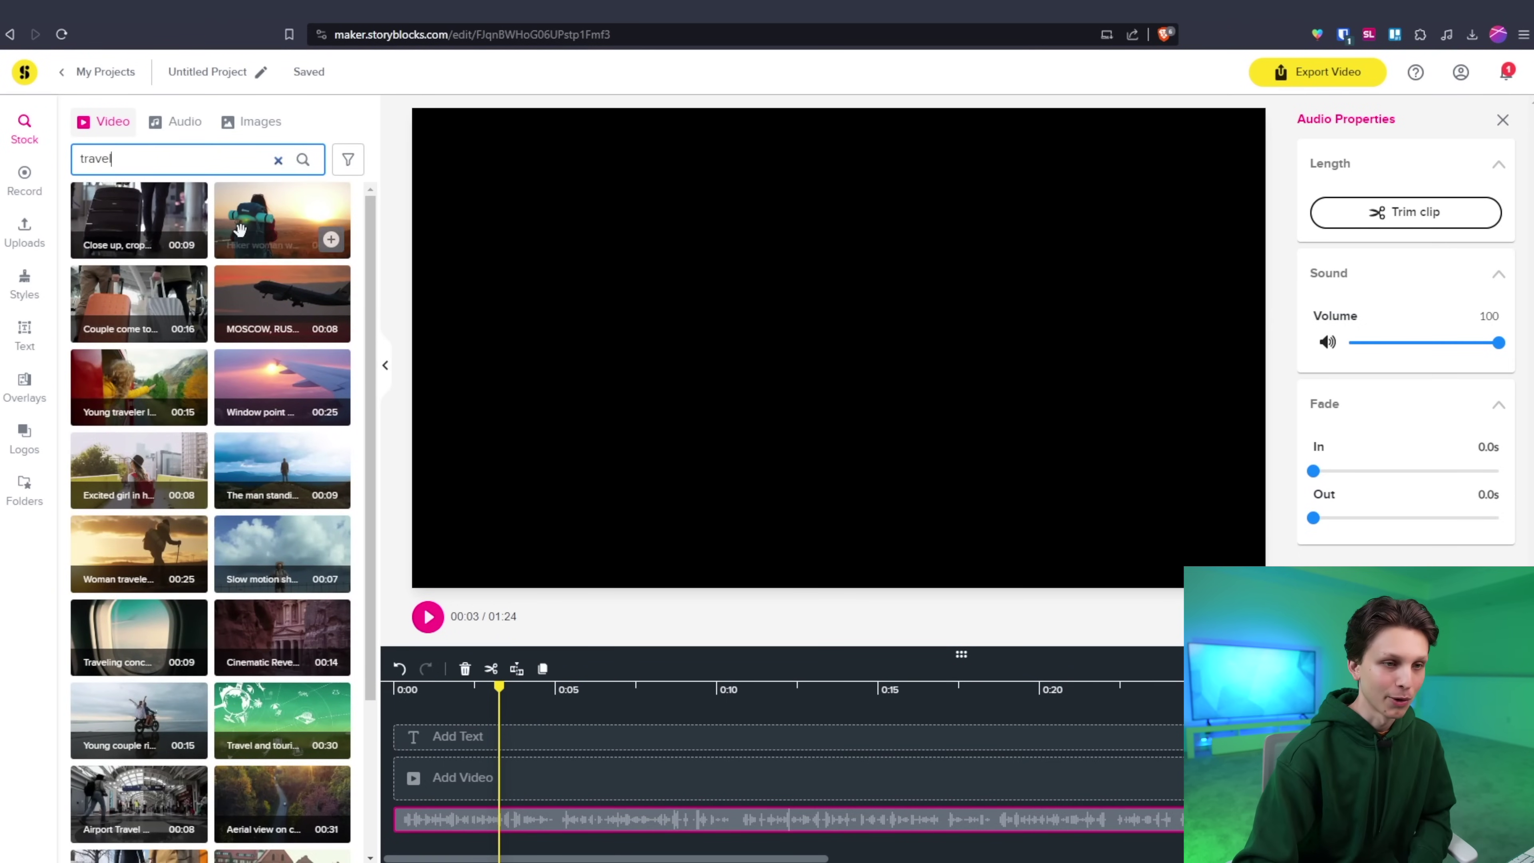
Add the clip of the couple with suitcases, trimmed to its first 3 seconds, at the start of the video track
left_click(188, 327)
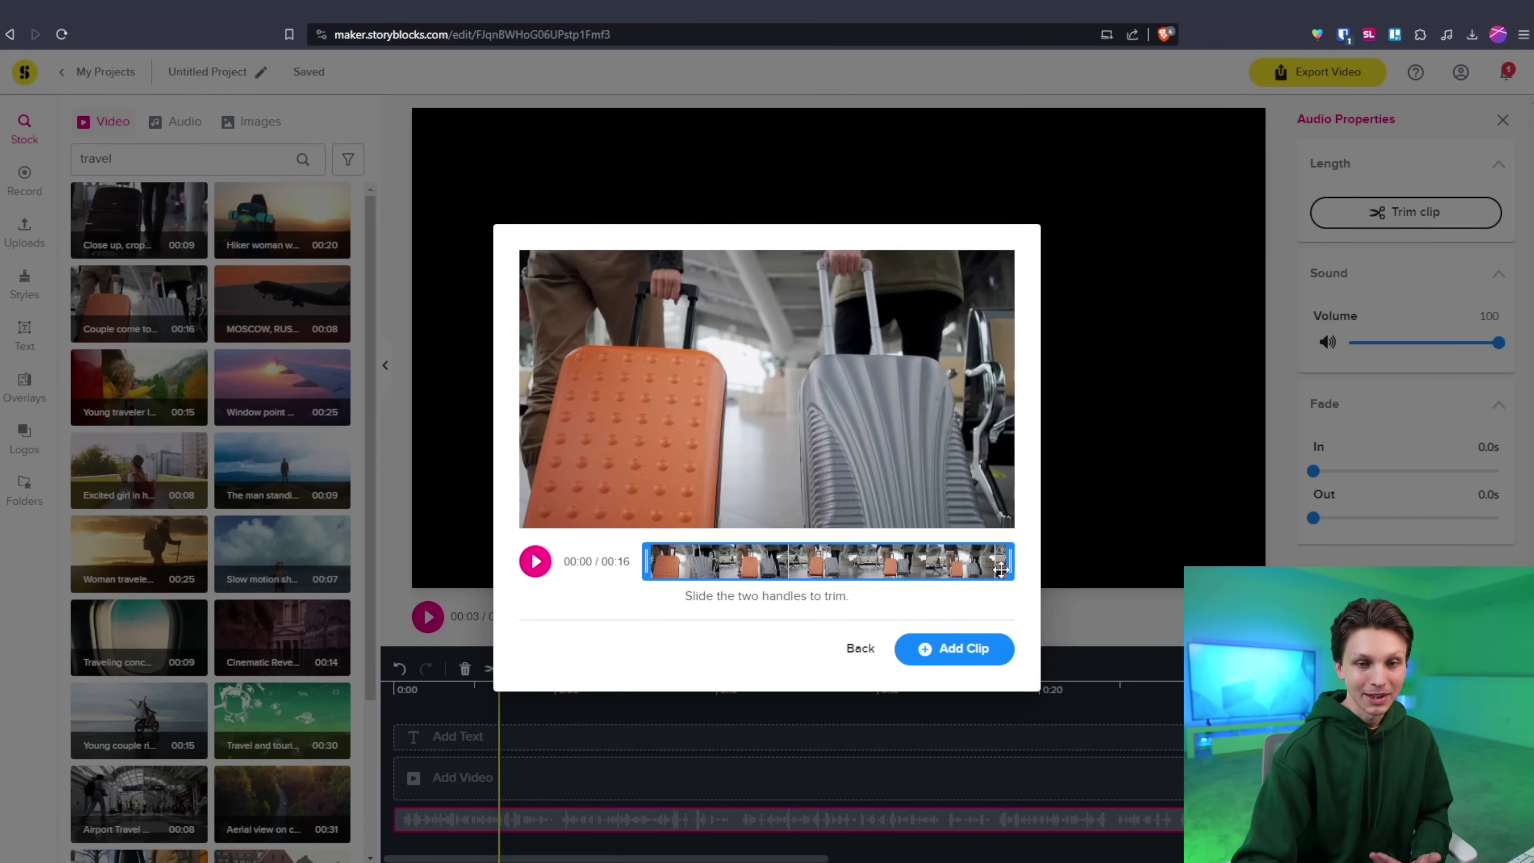
left_click_drag(1017, 565, 732, 546)
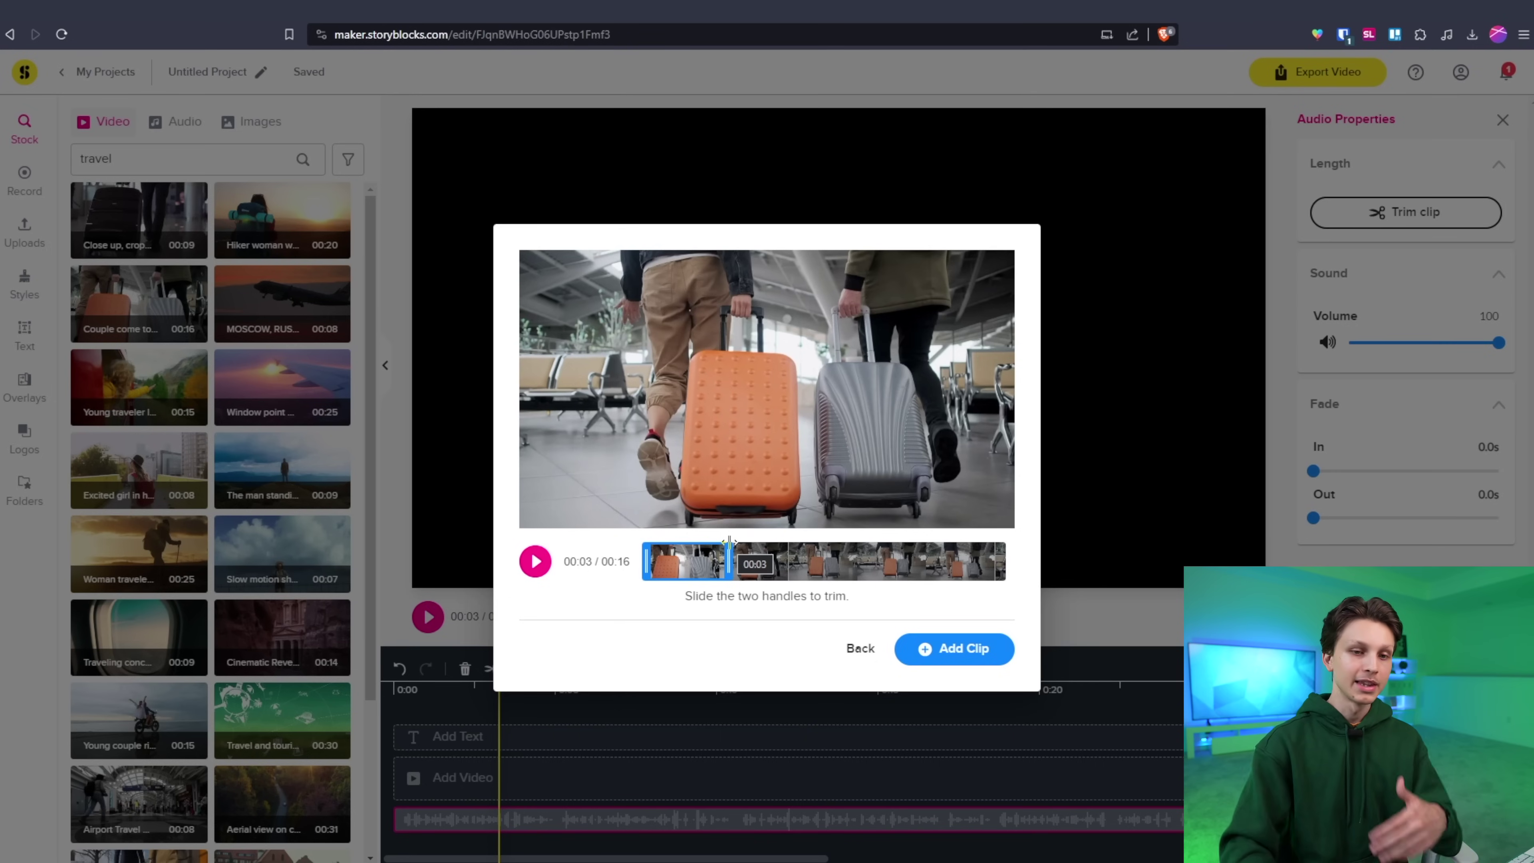
left_click(939, 644)
left_click_drag(565, 752, 448, 748)
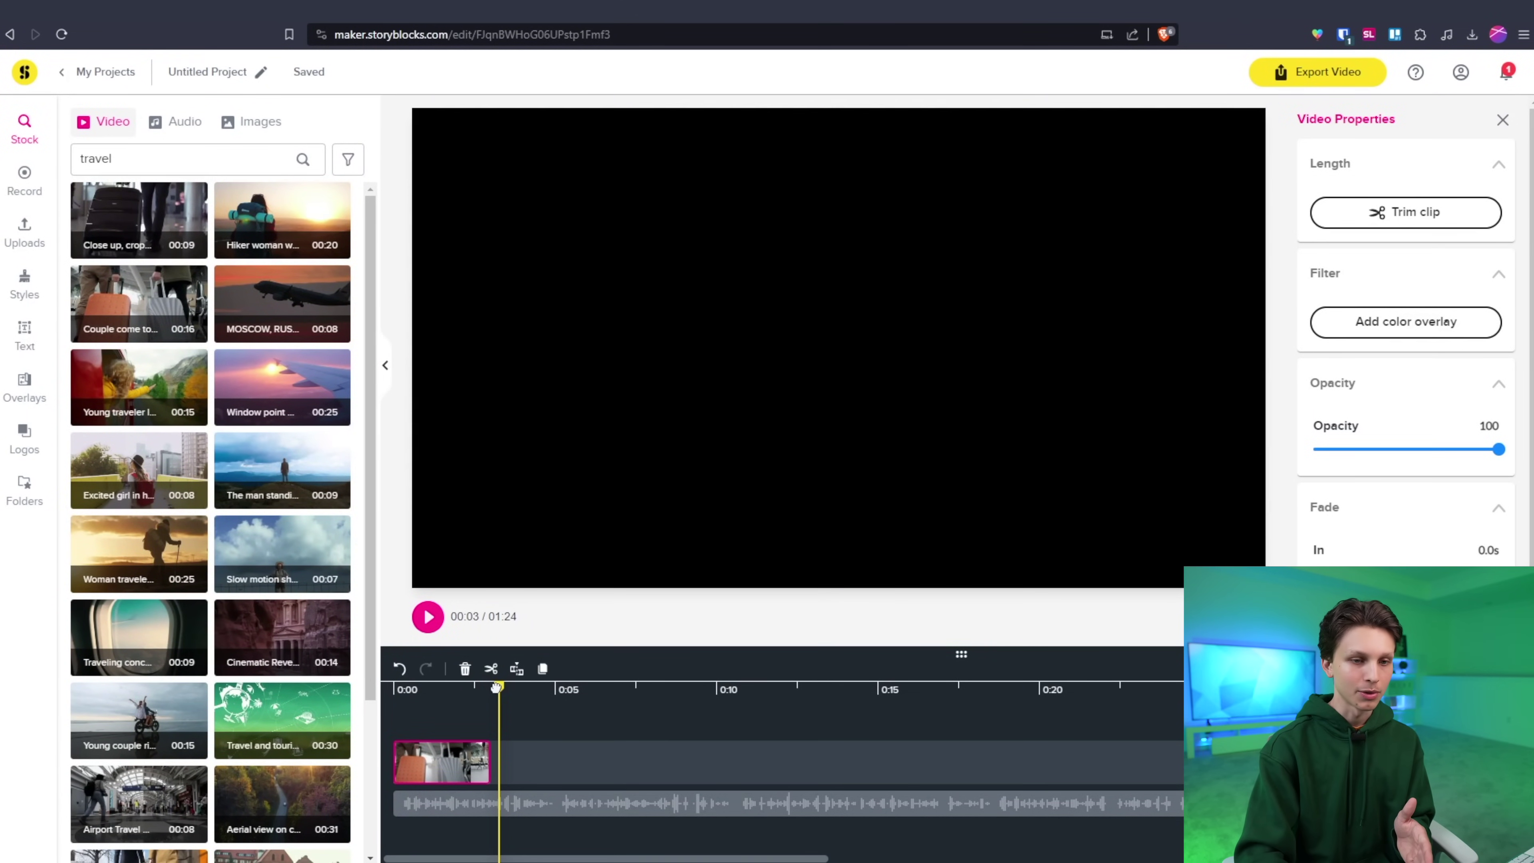
Add the airplane window clip trimmed to about 3 seconds and place it directly behind the suitcase clip
left_click_drag(496, 686, 395, 687)
mouse_move(284, 377)
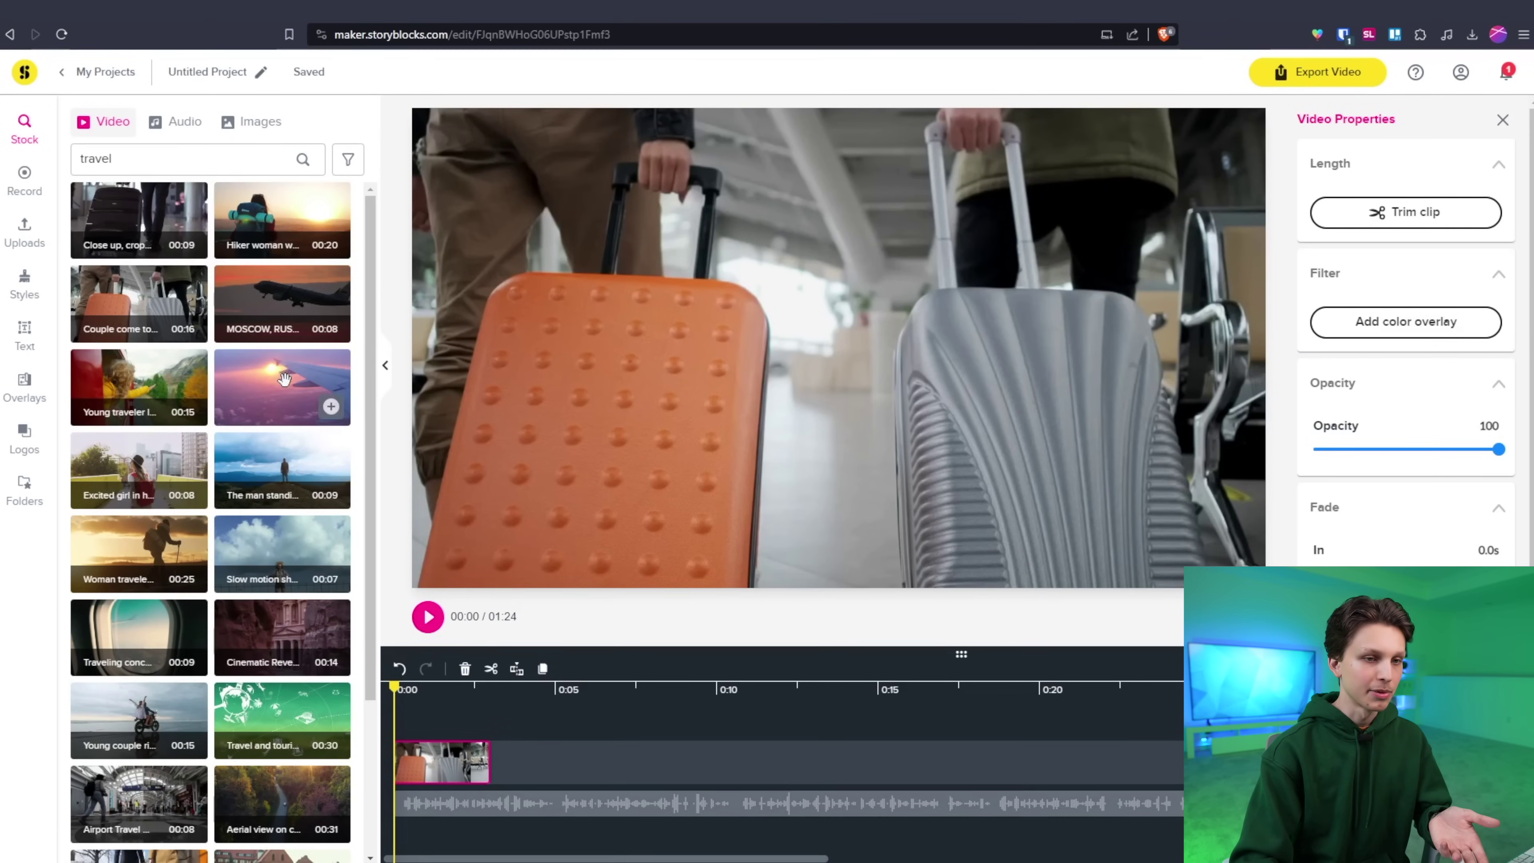
left_click(331, 409)
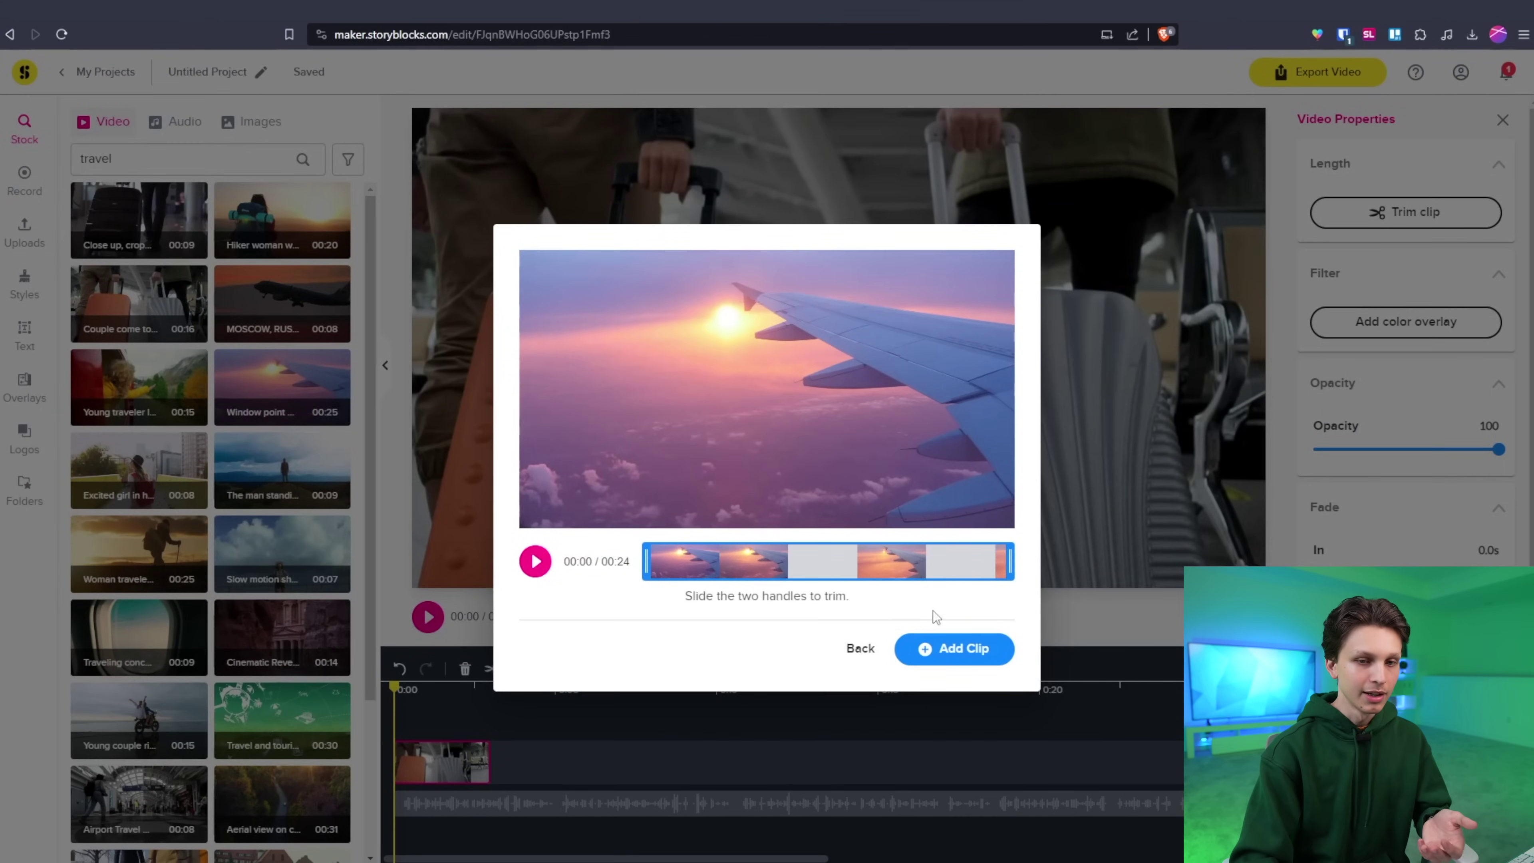
left_click_drag(1009, 568, 735, 553)
left_click(947, 648)
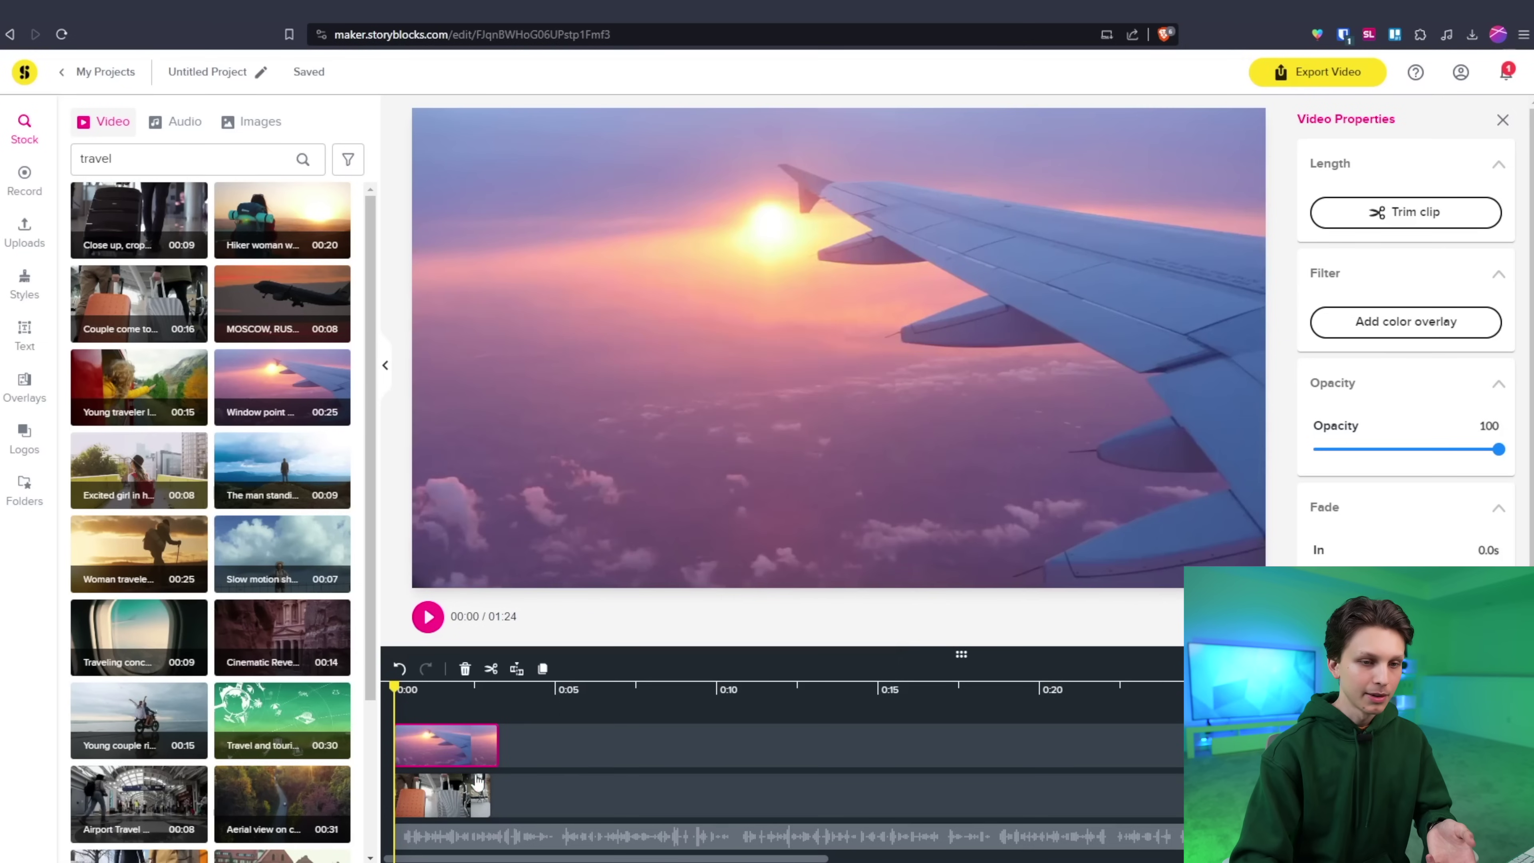
mouse_move(499, 758)
left_mouse_down()
mouse_move(504, 792)
mouse_move(504, 747)
left_mouse_up()
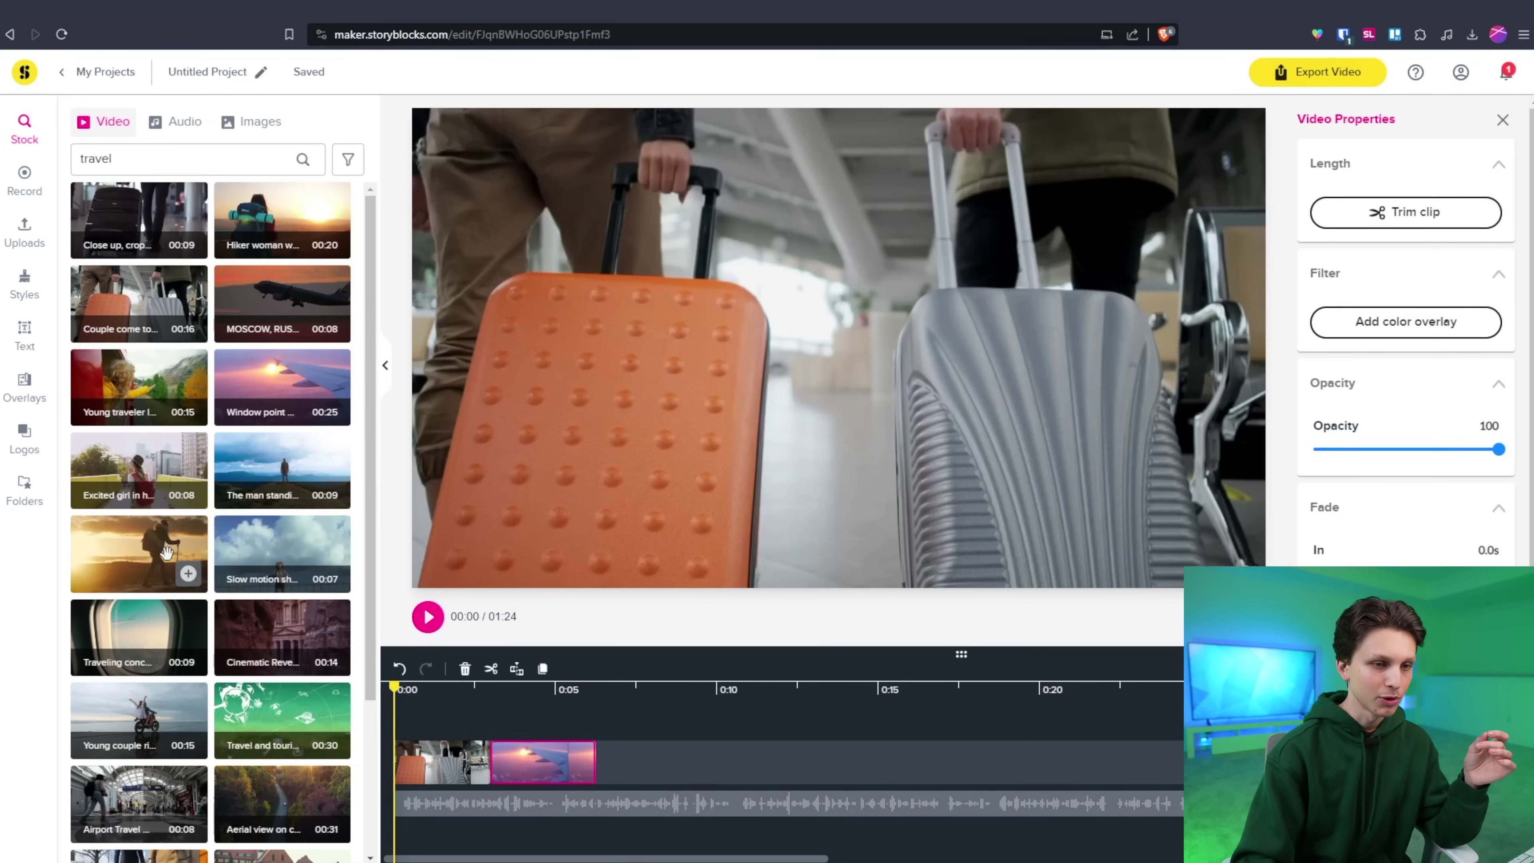
Add the hiking woman clip behind the airplane clip, shorten it to end at about 0:12, and preview the sequence
left_click(185, 571)
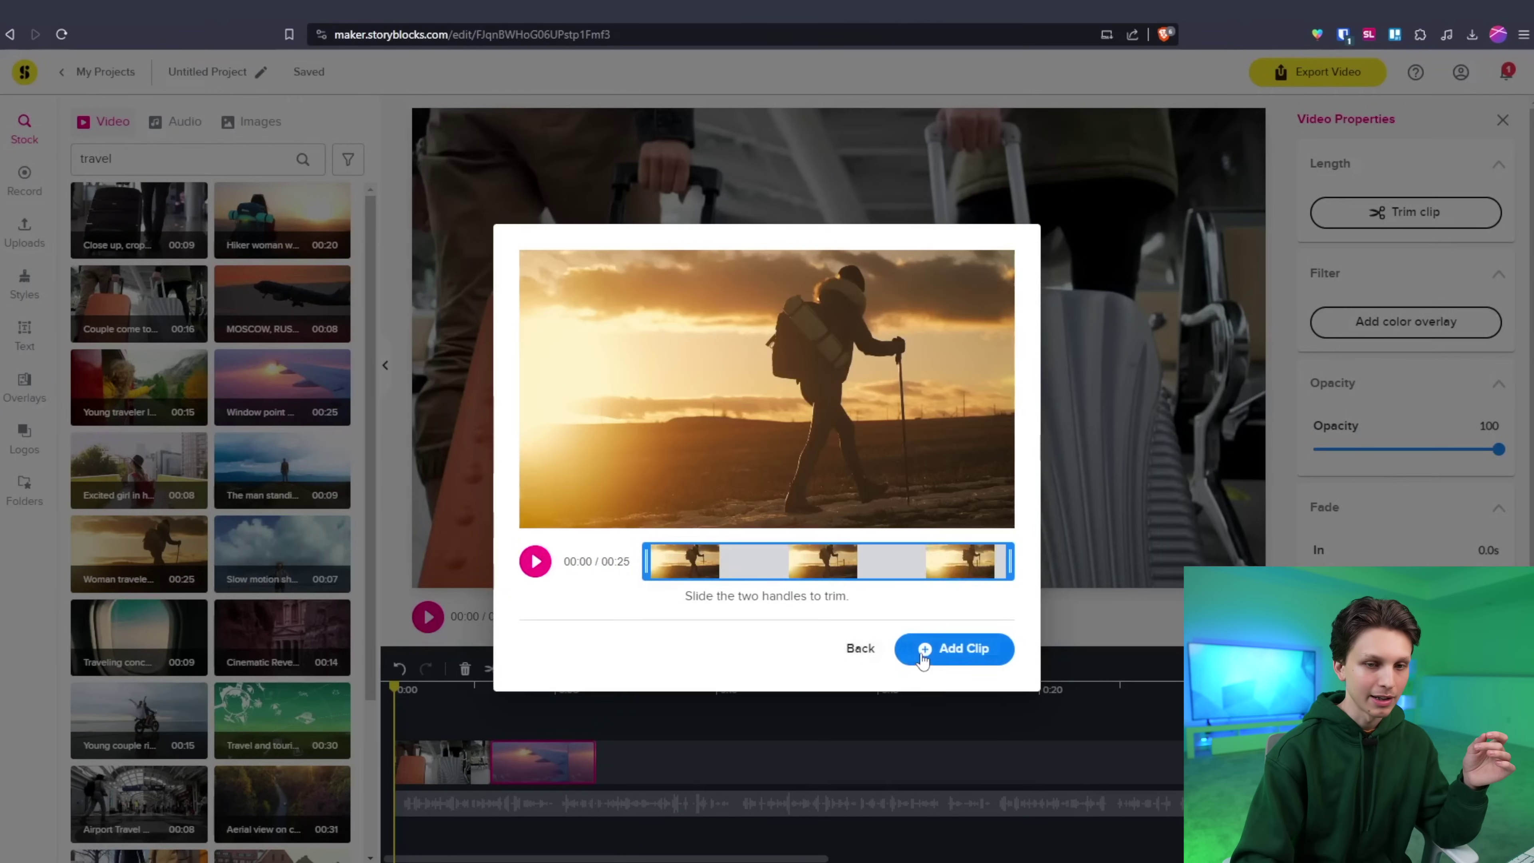
left_click(923, 649)
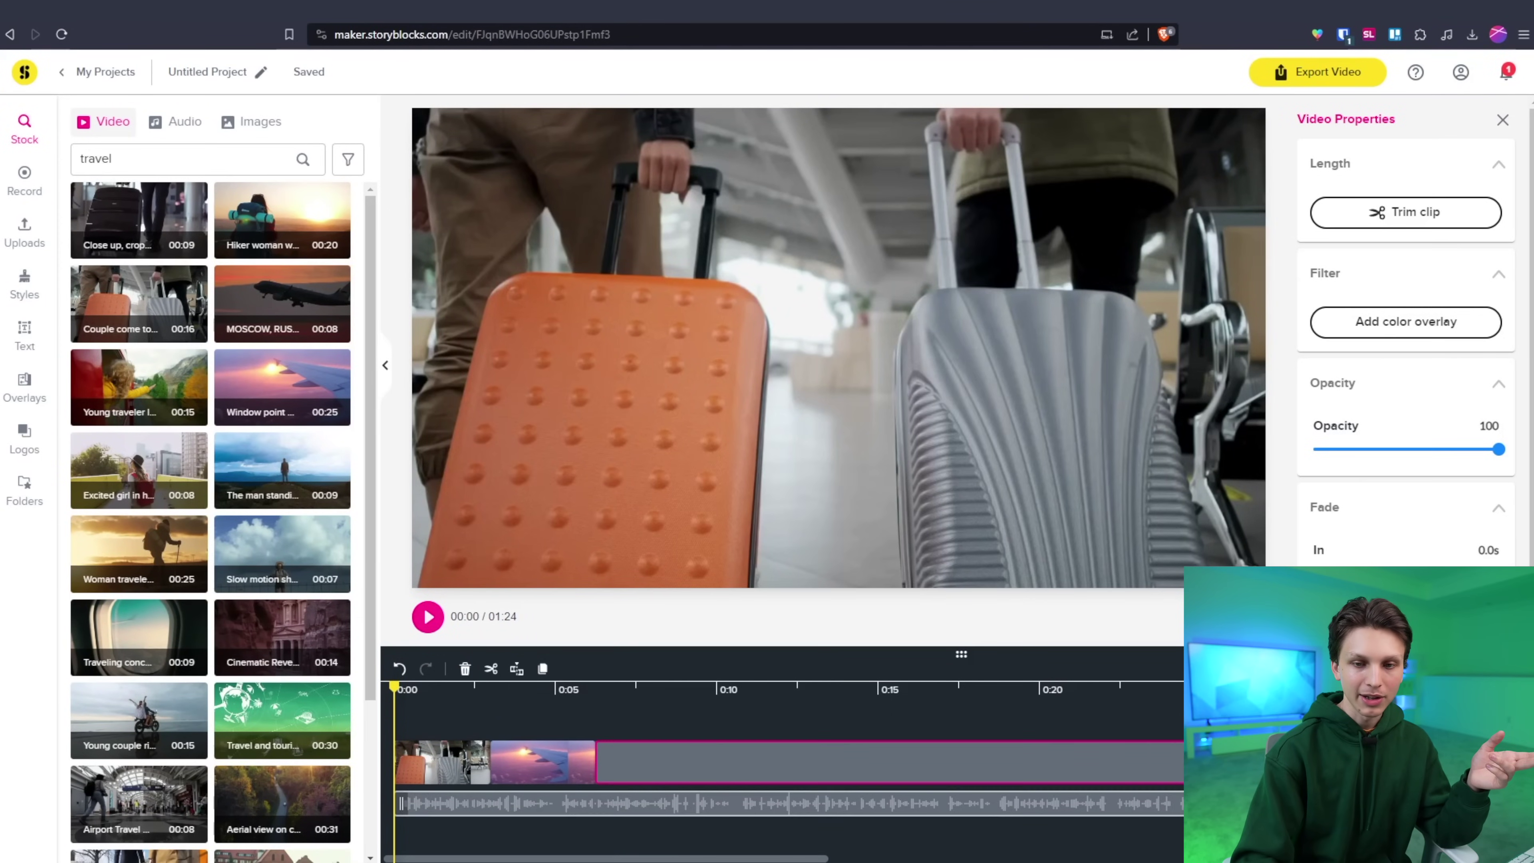
left_click_drag(1181, 763, 647, 760)
left_click(551, 718)
left_click(419, 692)
left_click(420, 626)
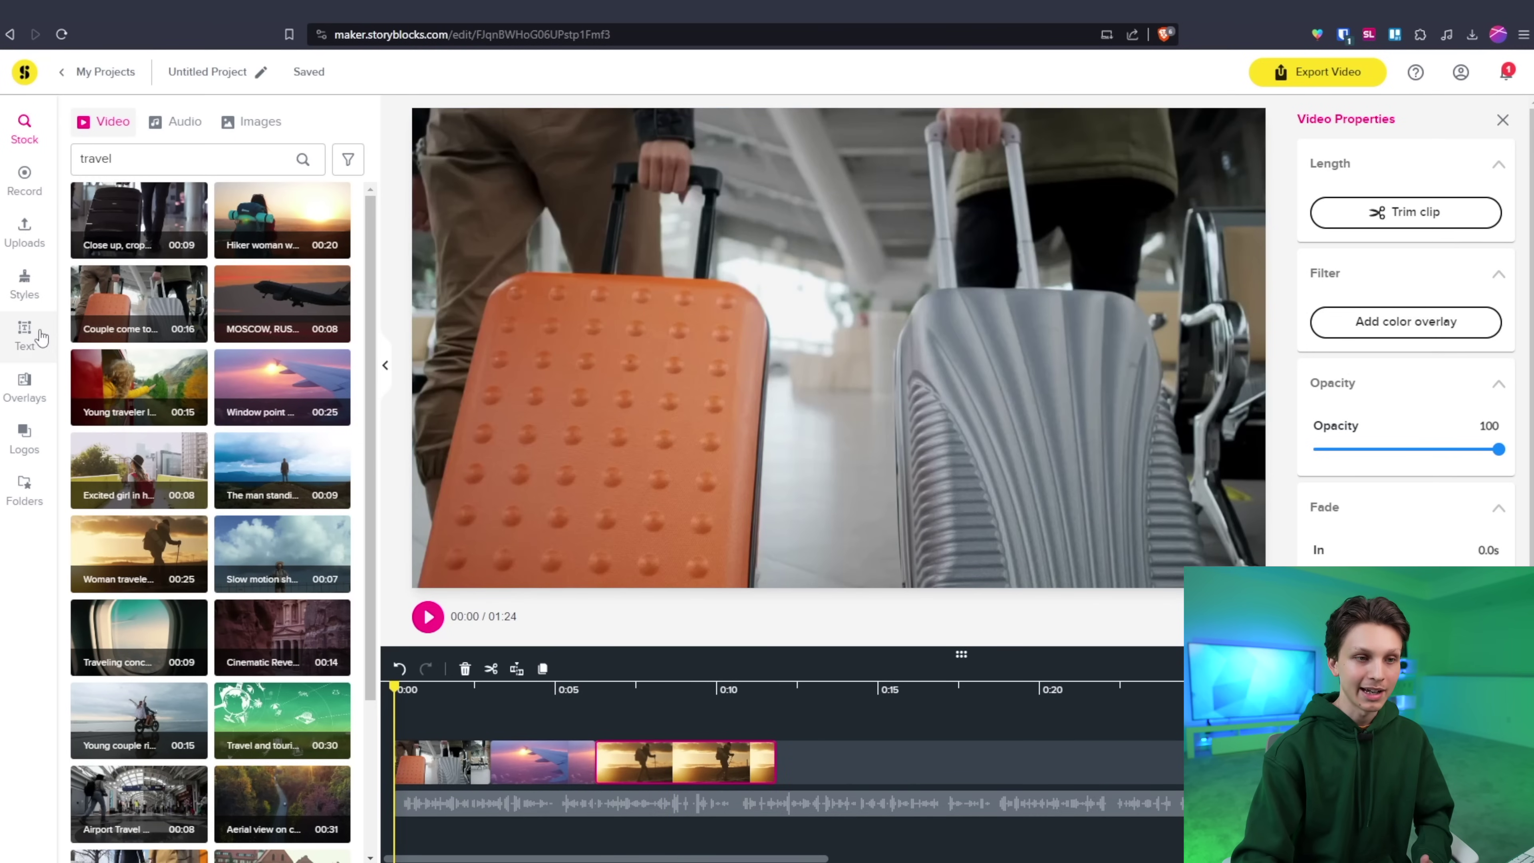
Add a static header text and move it over the start of the hiking clip at about 0:06
left_click(38, 336)
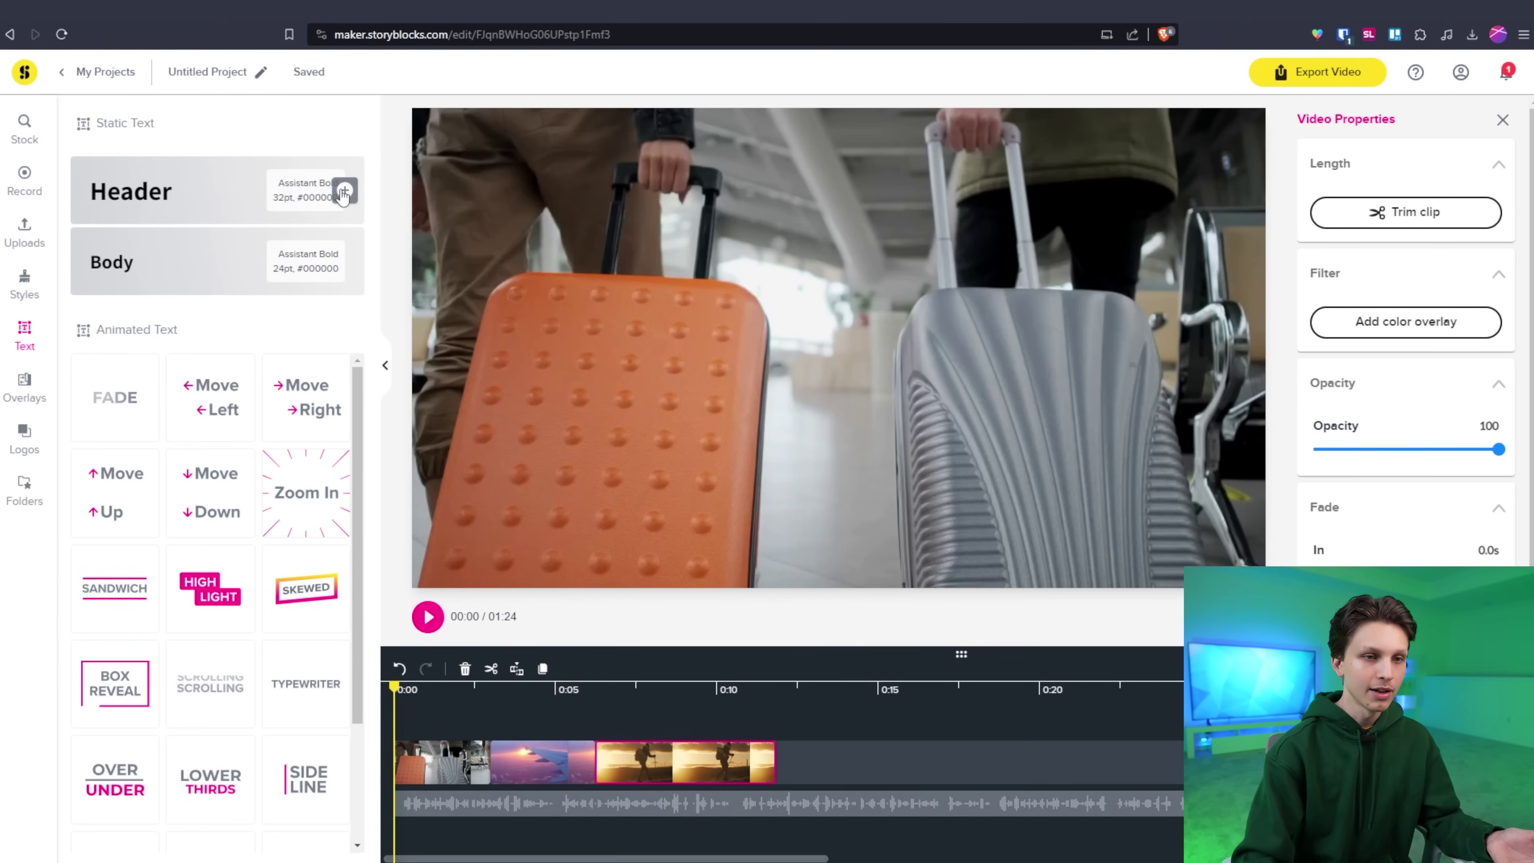
left_click(345, 193)
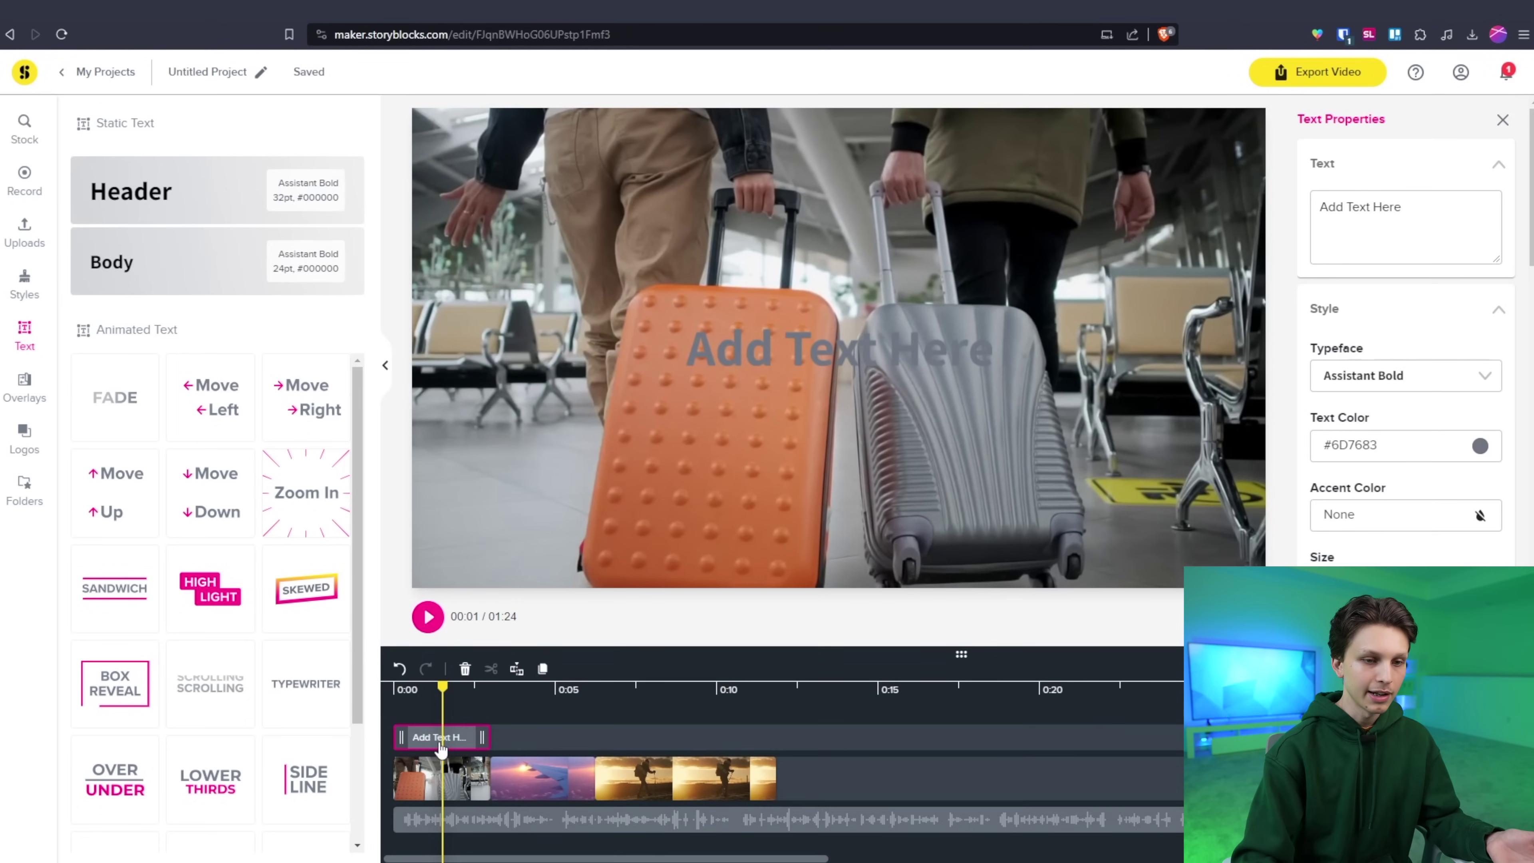
left_click_drag(454, 723, 632, 741)
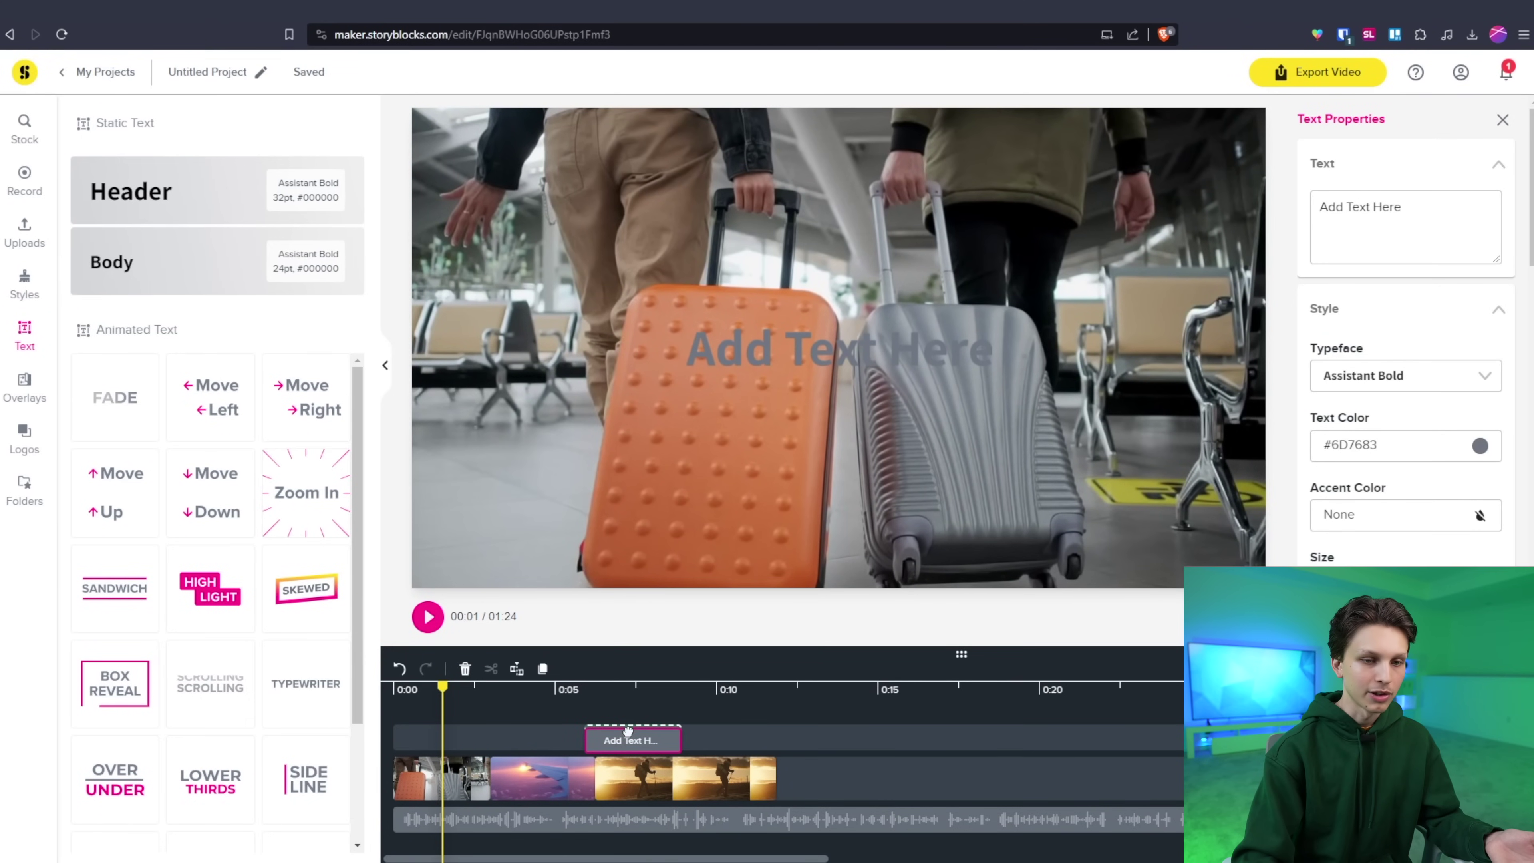
left_click(633, 742)
Replace the header's placeholder with "Top 10 BEST Little Known Countries", with "Little Known Countries" on the second line
triple_click(1361, 208)
type("Top")
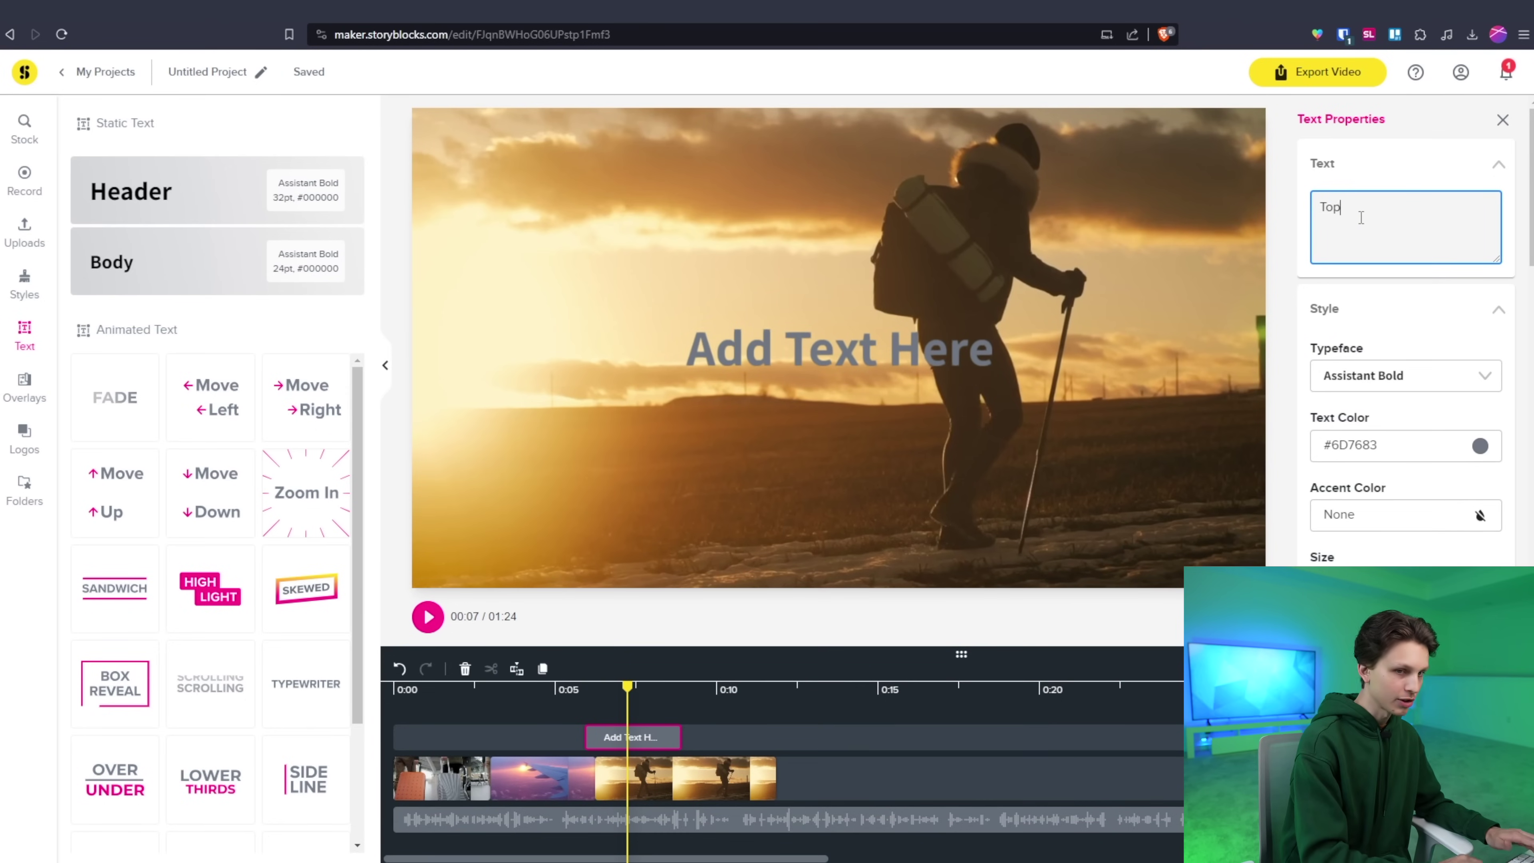
type(" 10 BEST Little Known Coun tries")
key("Left")
key("Left")
key("Left")
key("Left")
key("Left")
key("Left")
key("Left")
key("BackSpace")
Give the title a Heavy shadow and set its text color to yellow #E9FF00
scroll(1298, 389, "down", 3)
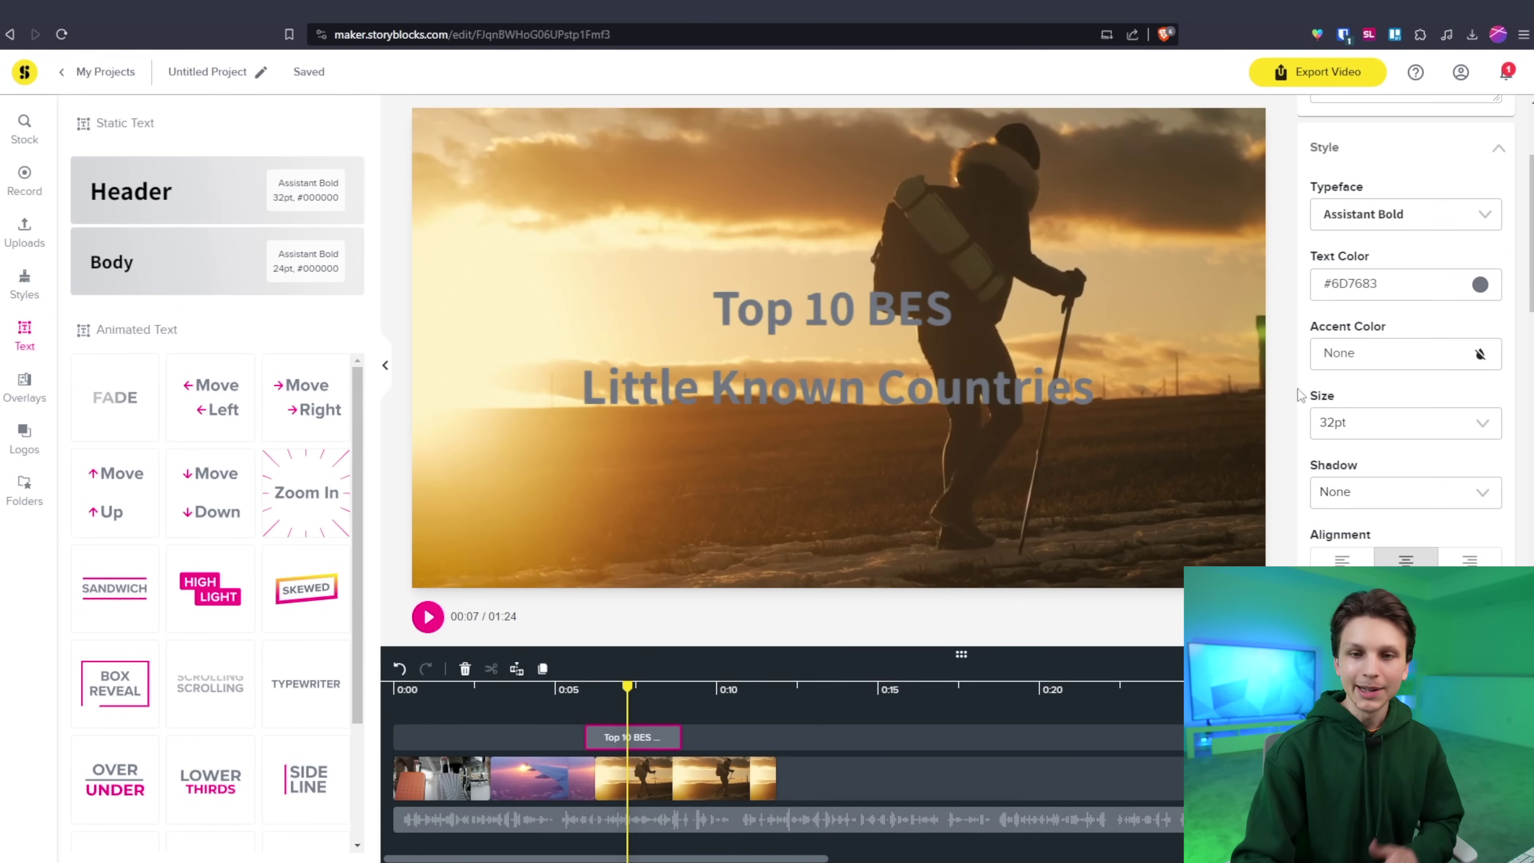
left_click(1382, 508)
left_click(1346, 578)
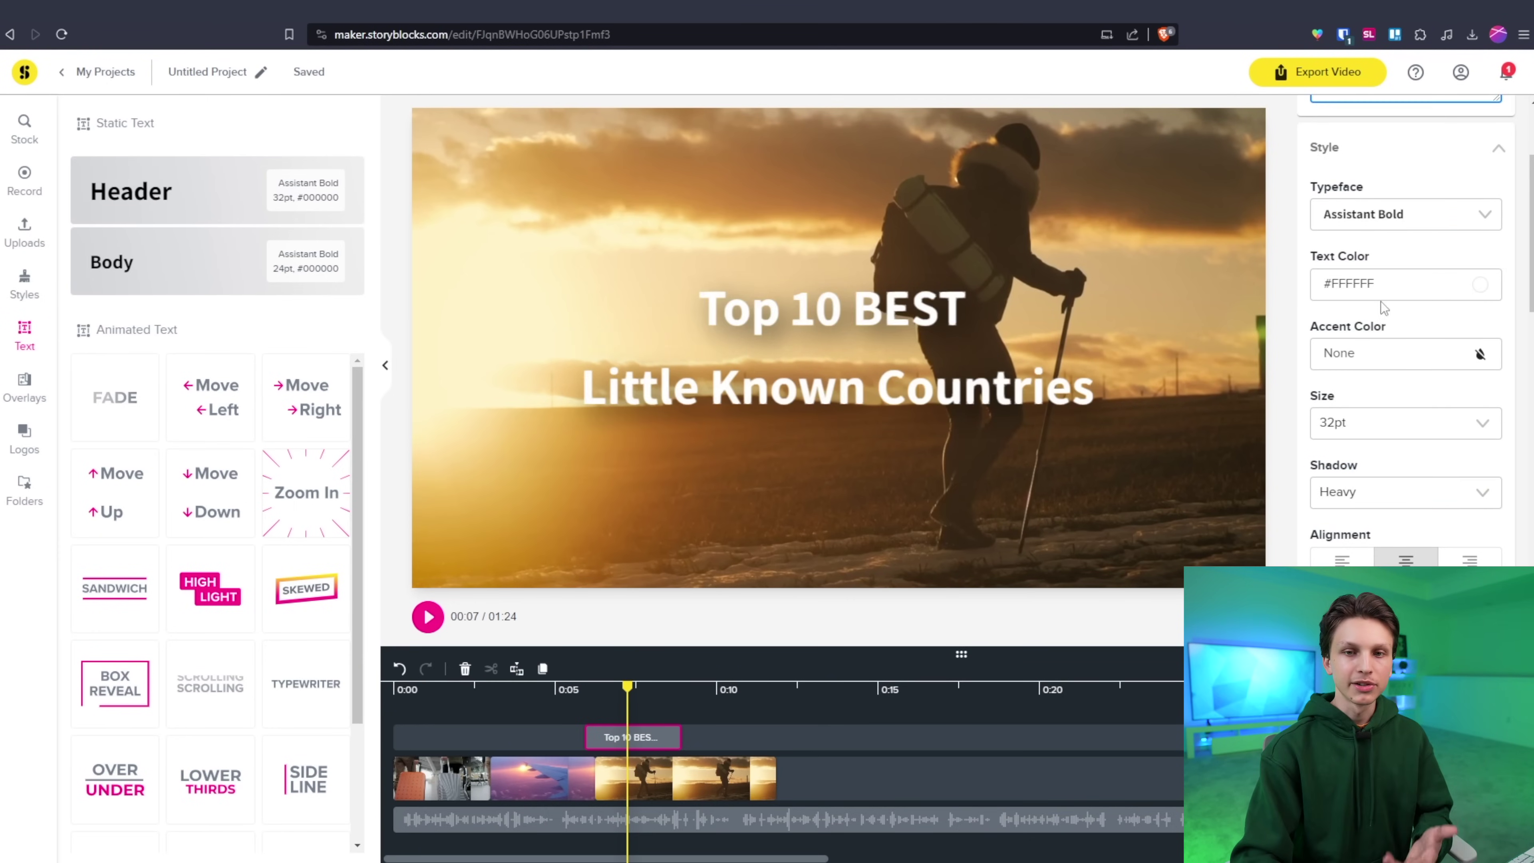
left_click(1375, 290)
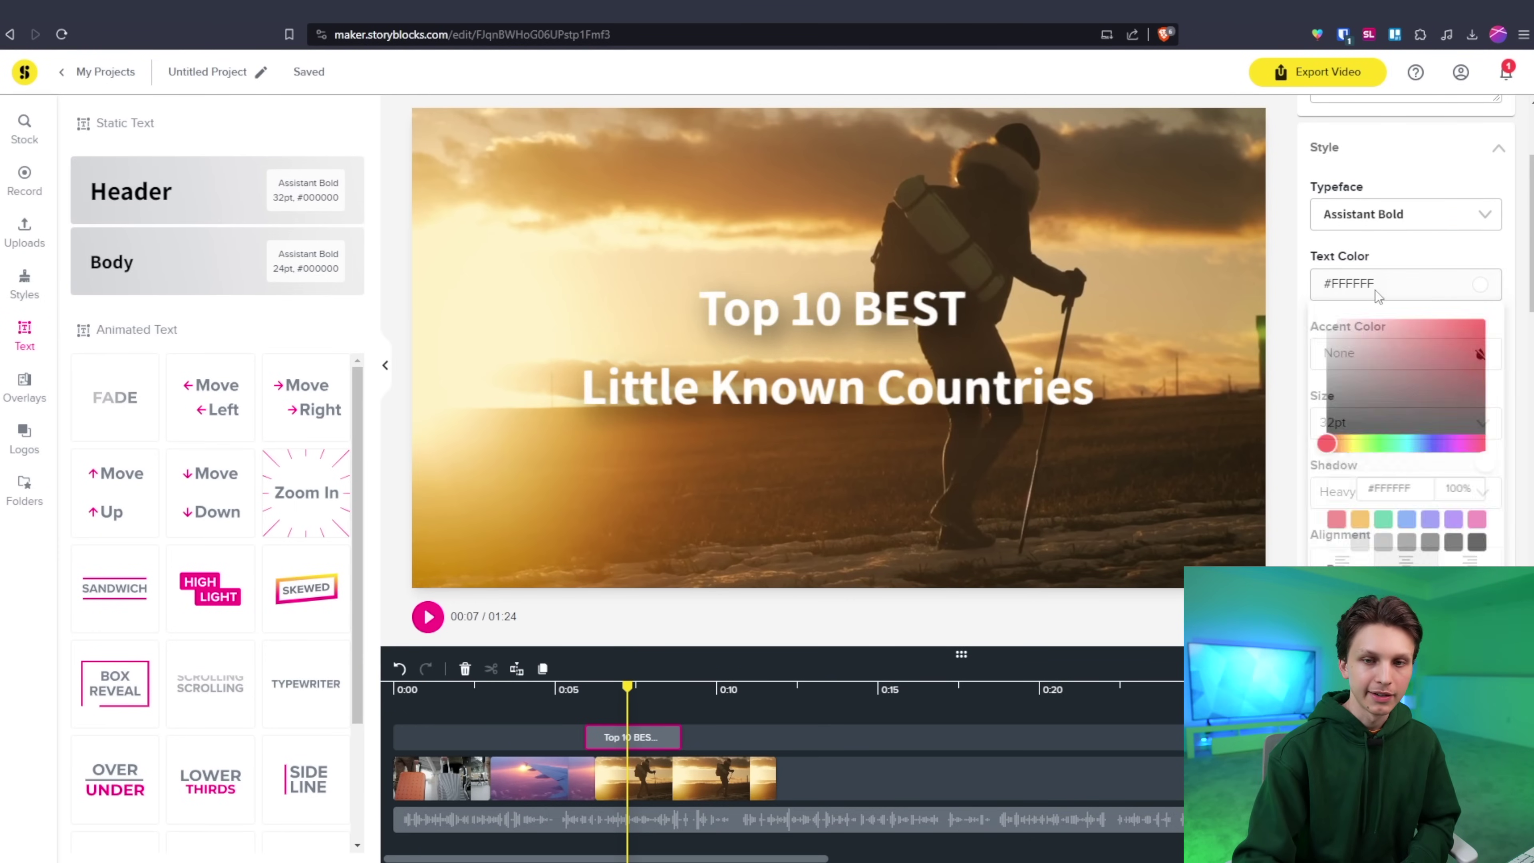
left_click(1353, 453)
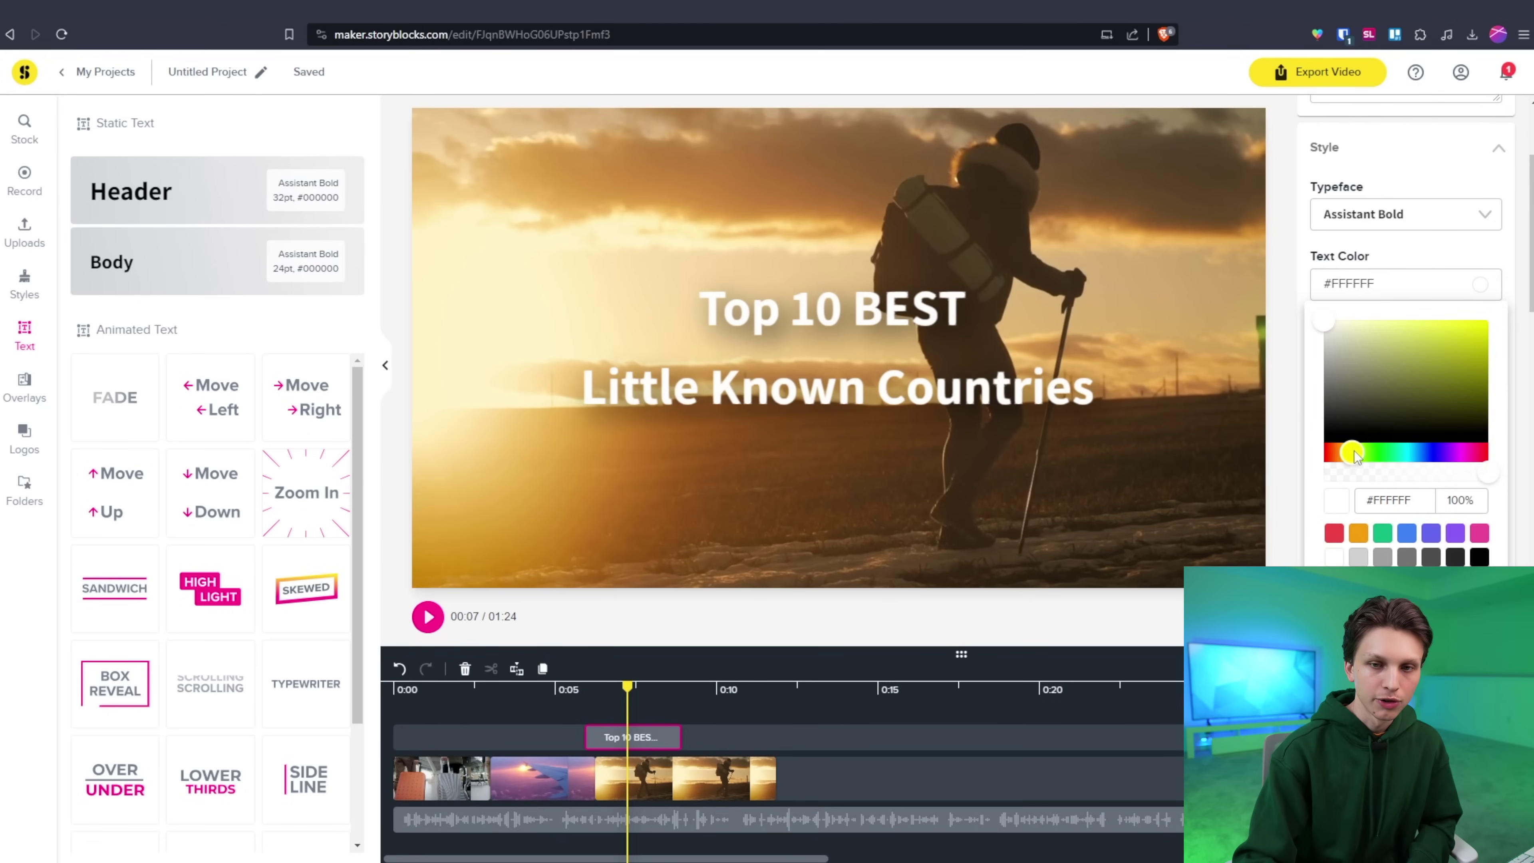
left_click(1500, 314)
left_click(1296, 347)
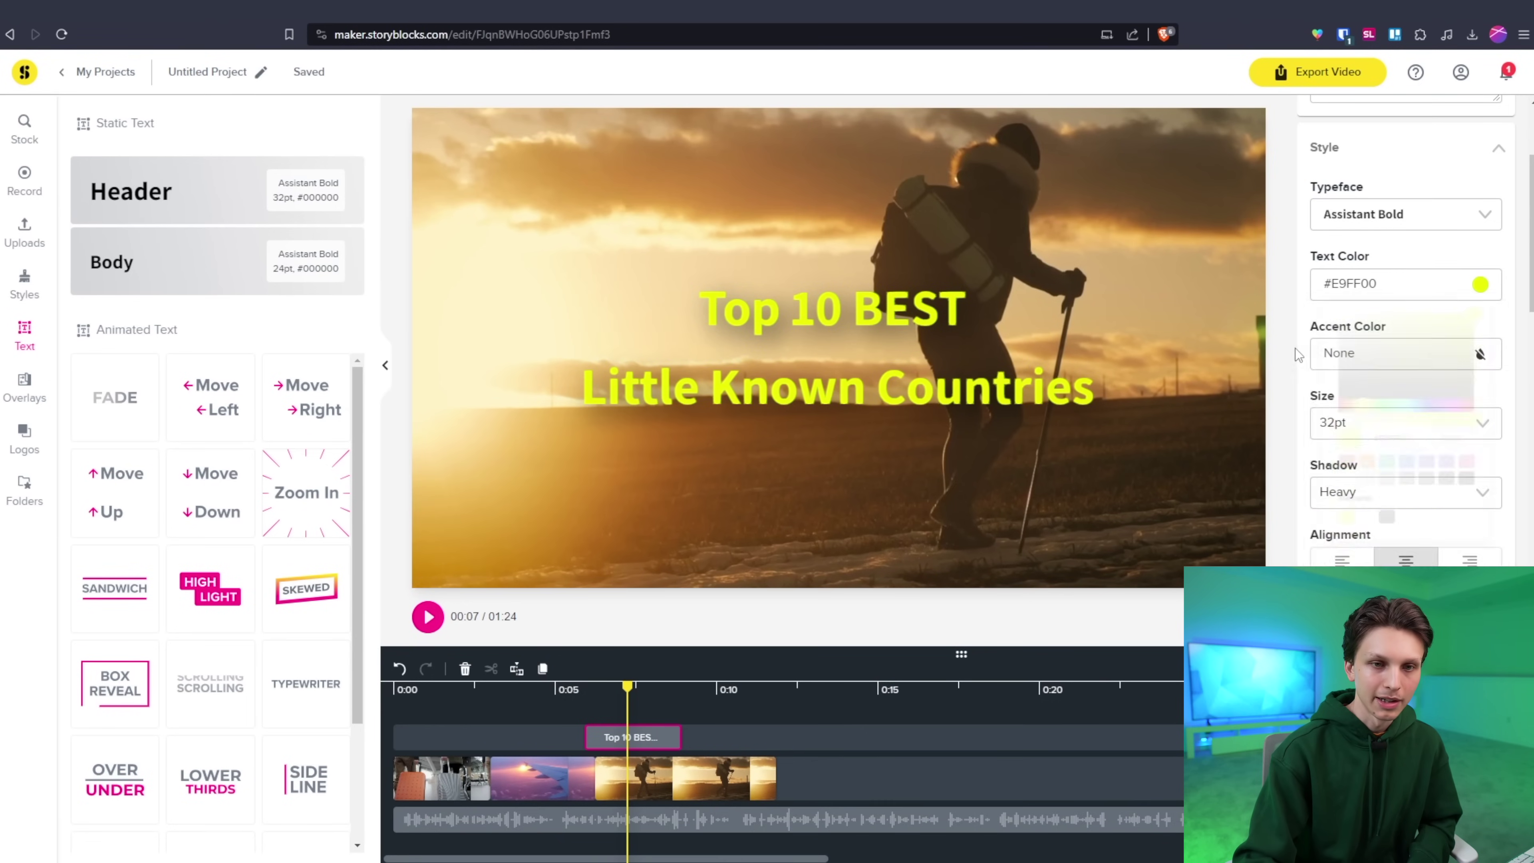
Apply the Zoom In animation to the title and preview it from about 0:05
scroll(1371, 384, "down", 5)
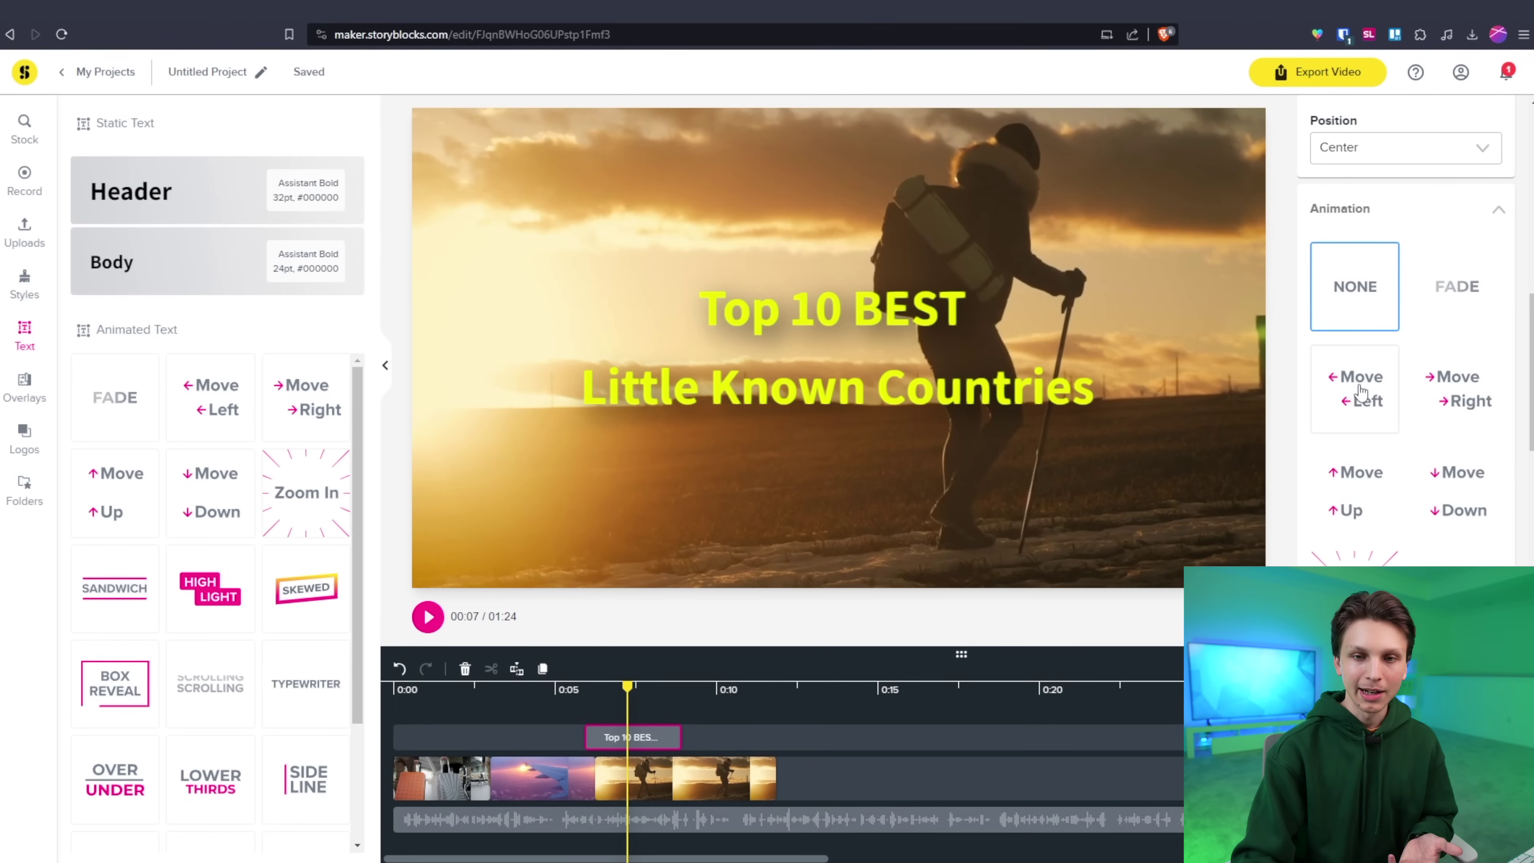
scroll(1362, 393, "down", 3)
left_click(1356, 435)
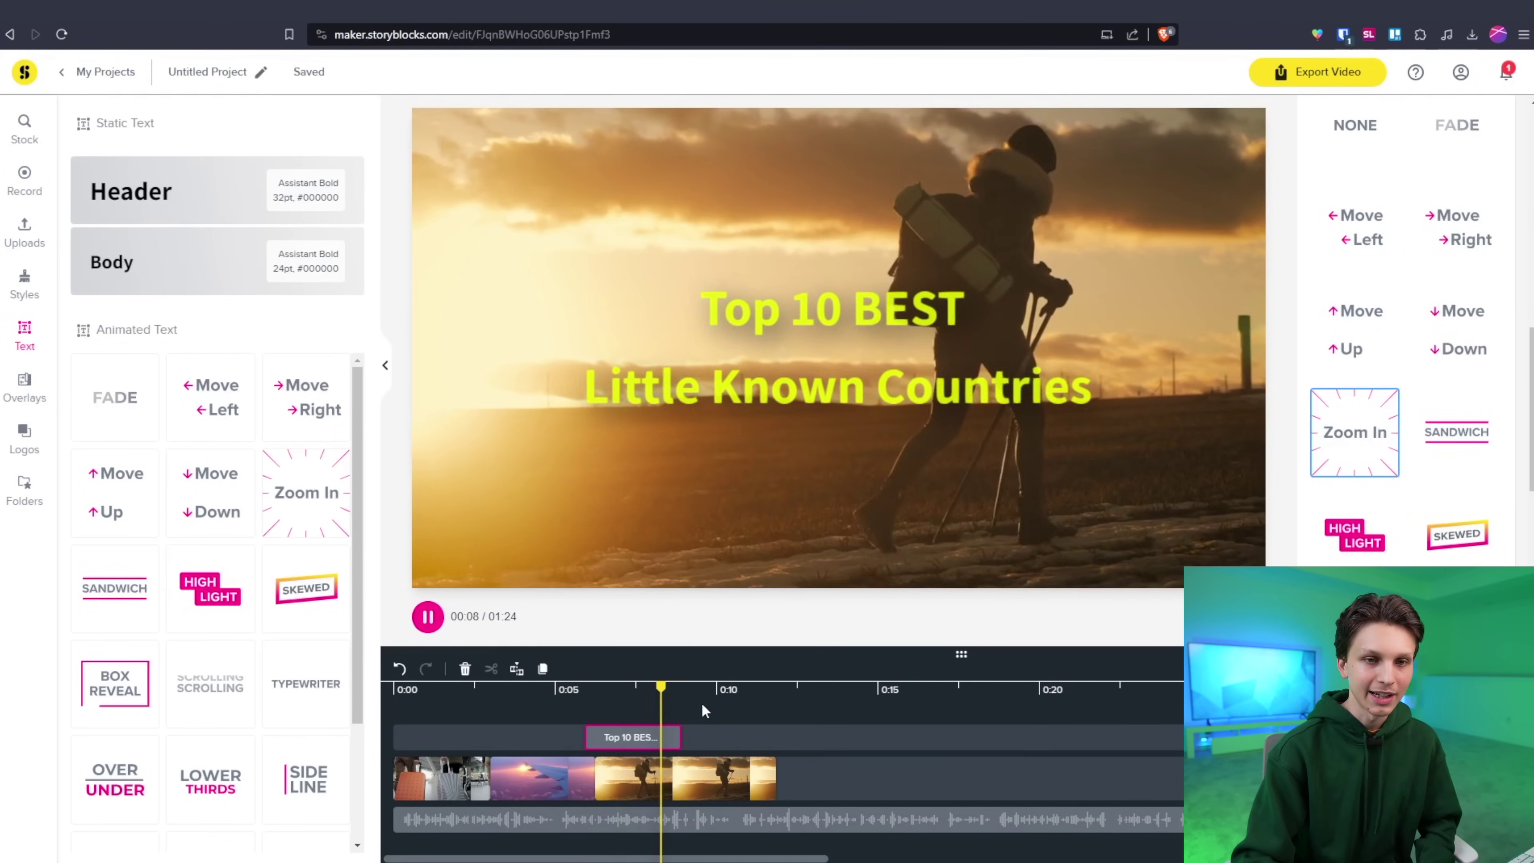
left_click(568, 695)
left_click(423, 620)
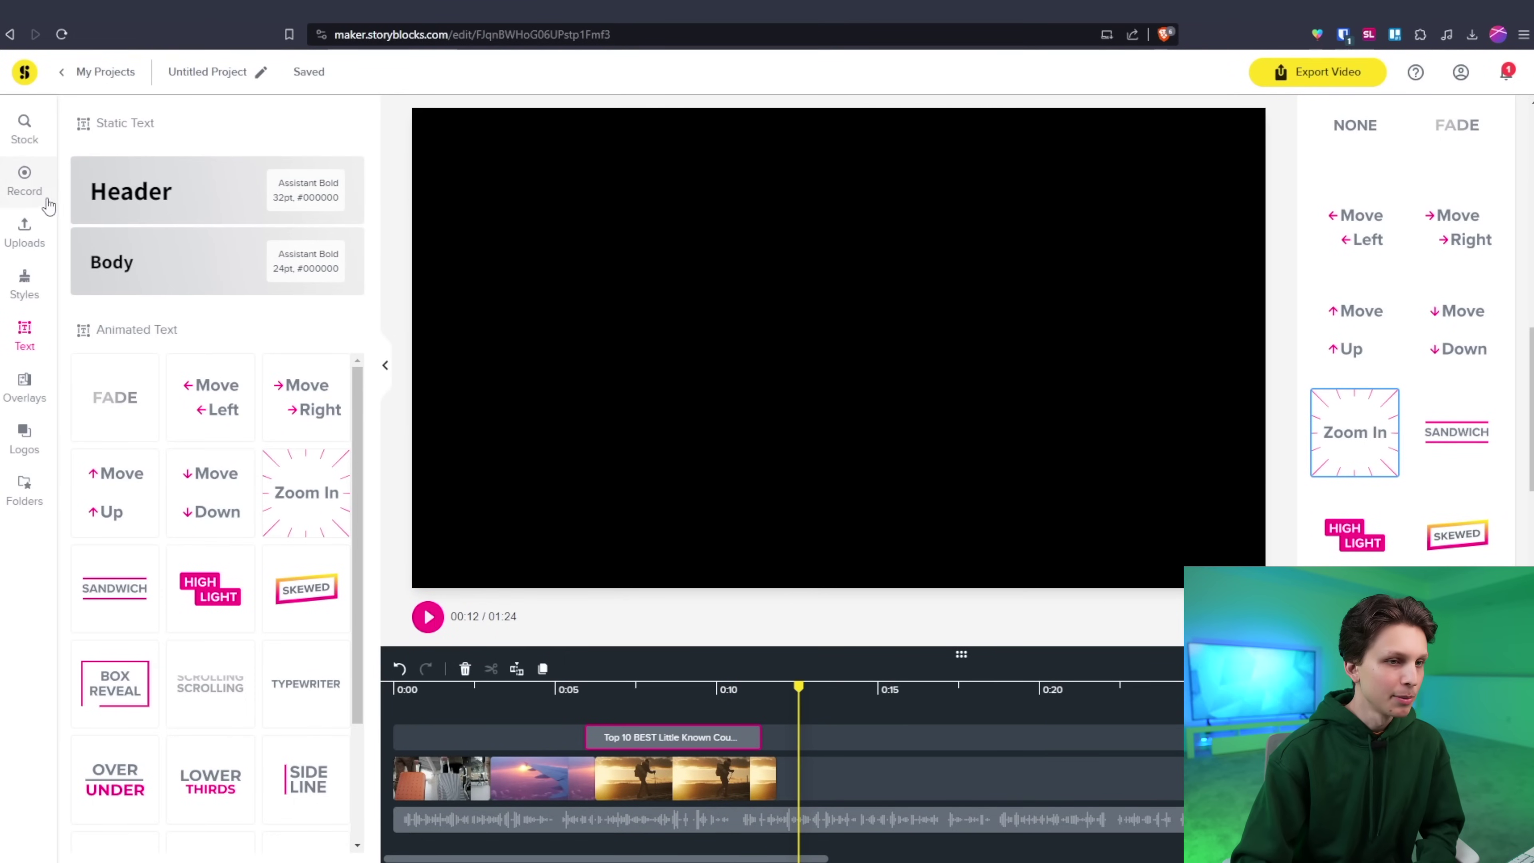
Add the massive waterfalls pan clip from the stock video library to the timeline at the 0:12 playhead position
left_click(18, 142)
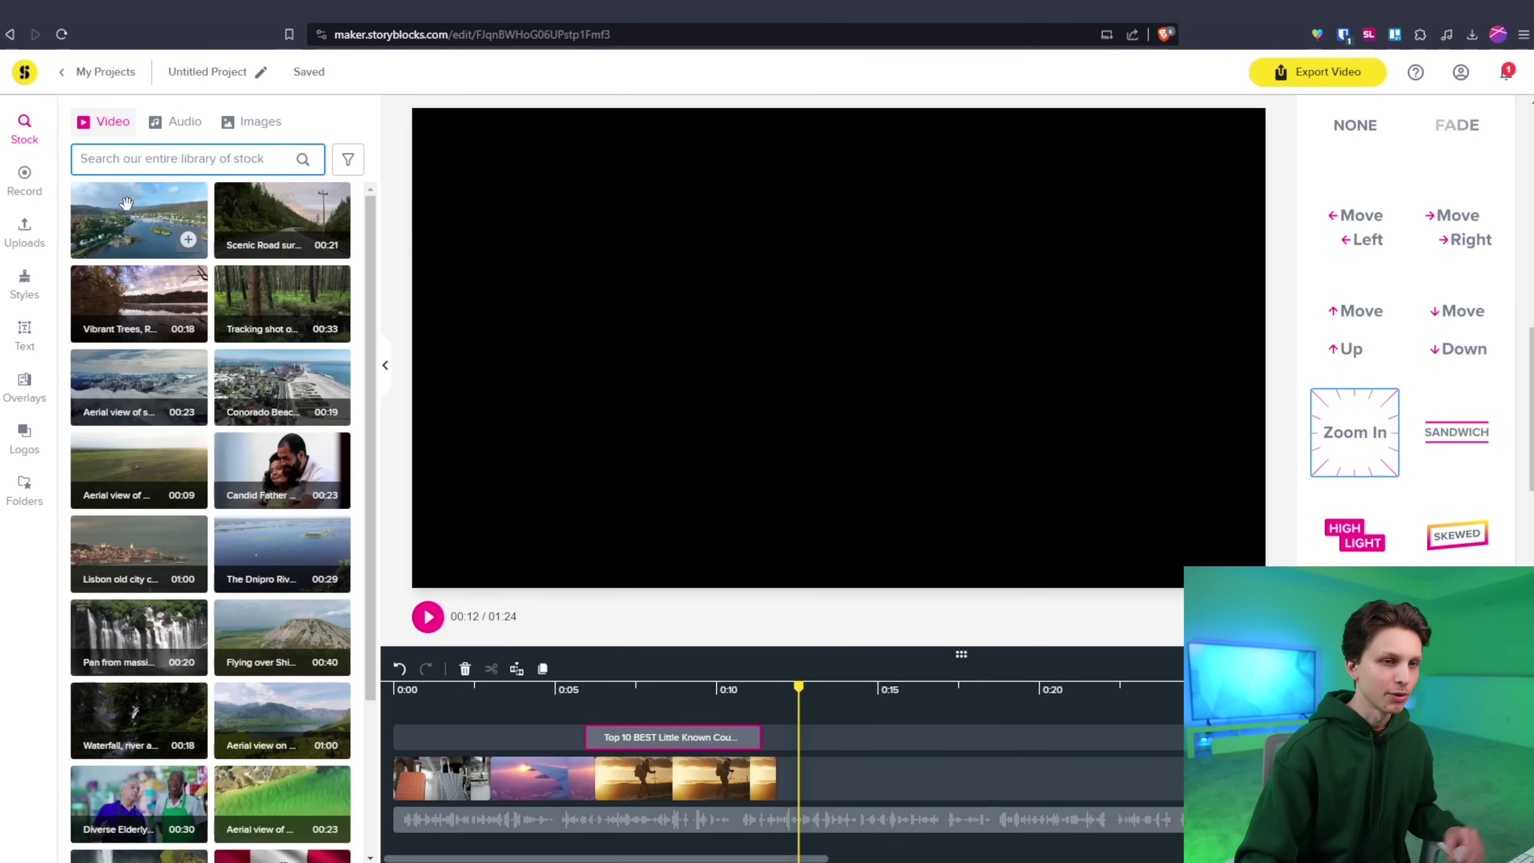
scroll(180, 511, "down", 3)
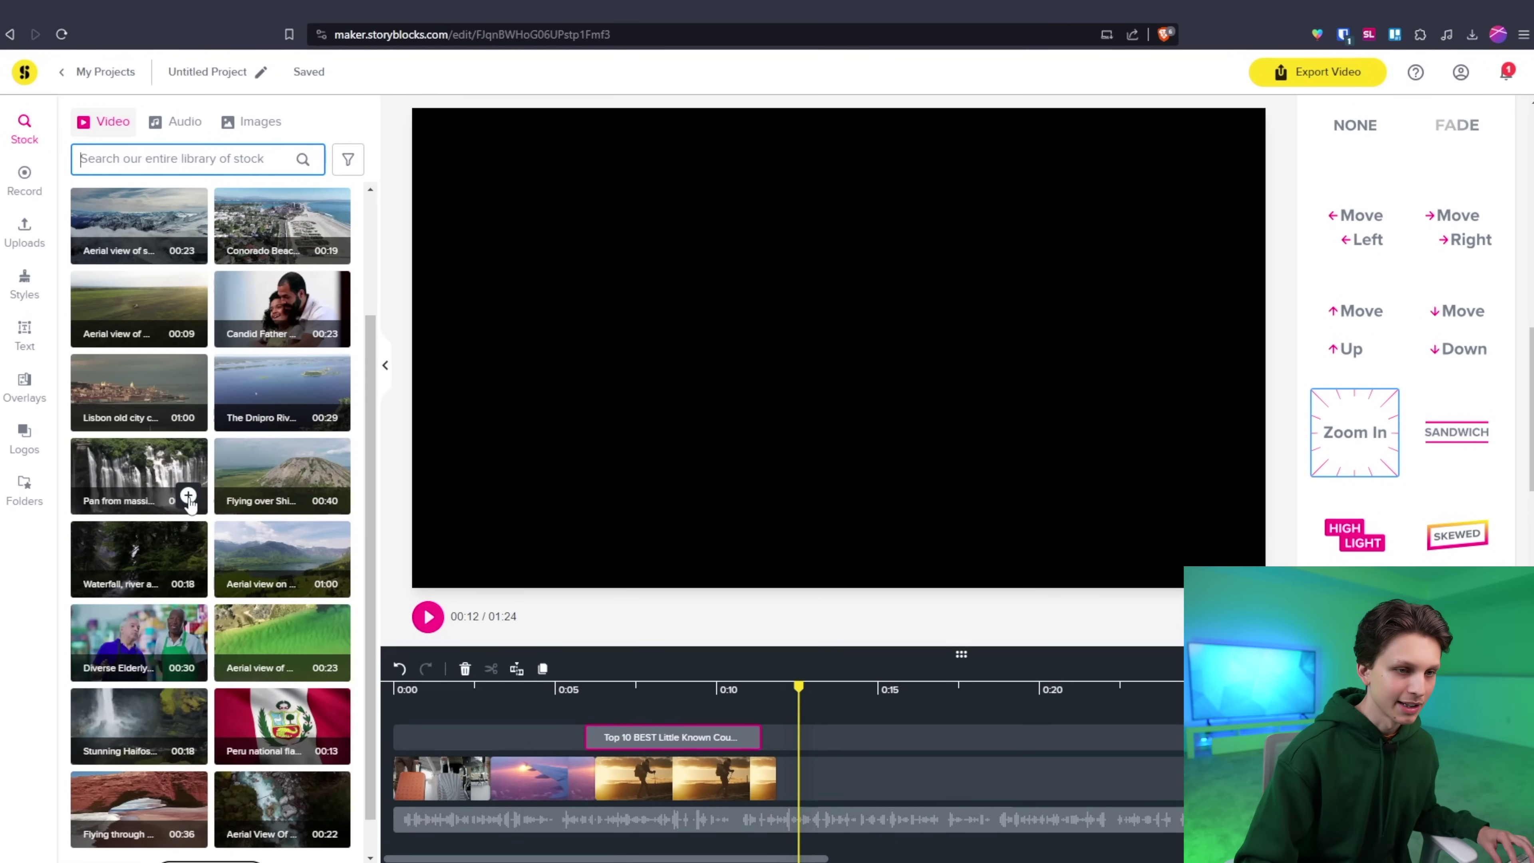
left_click(188, 495)
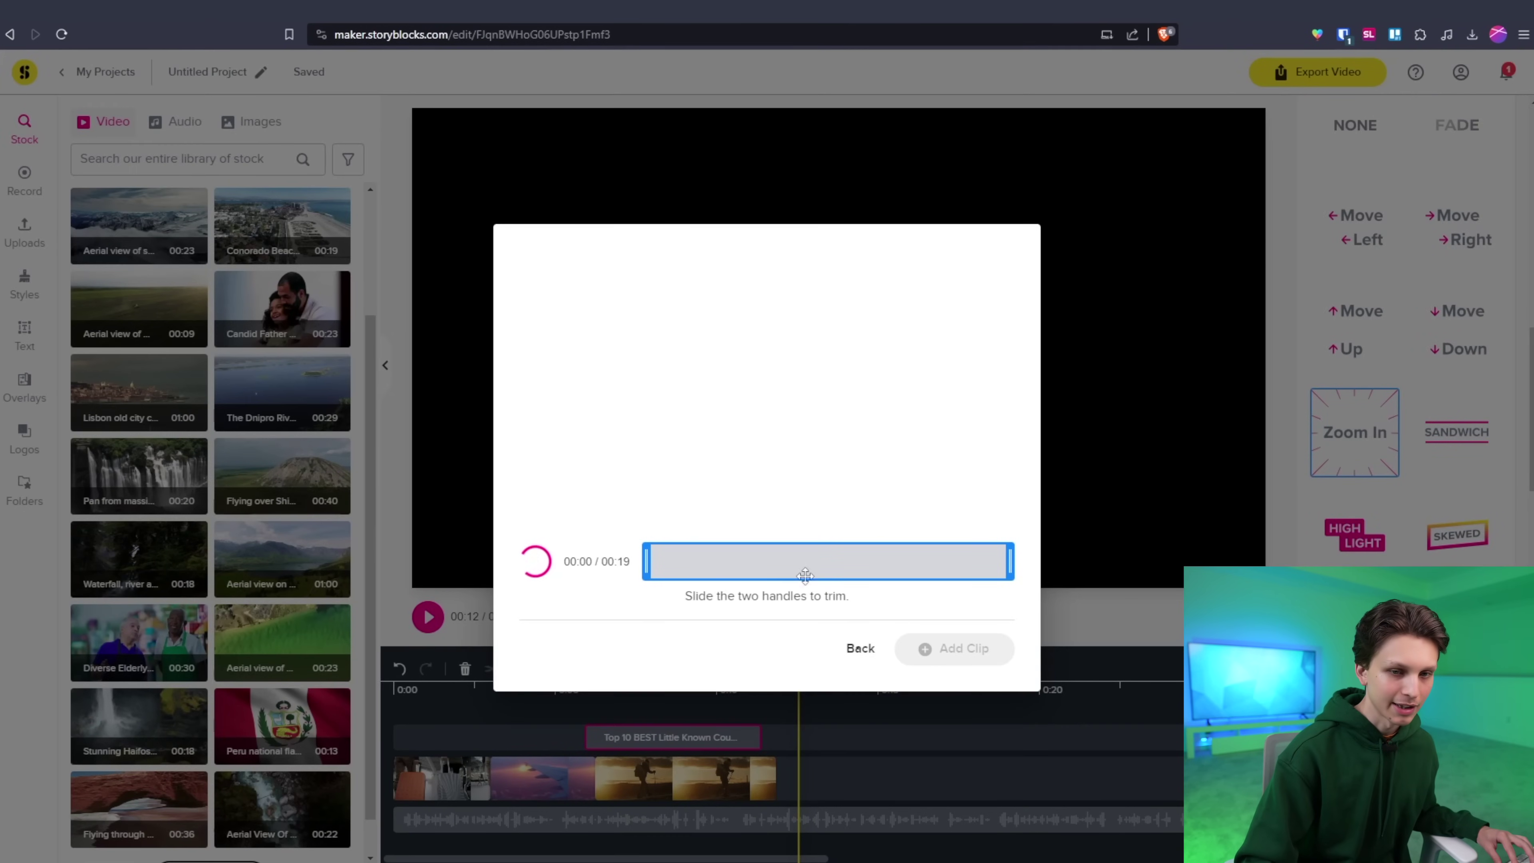
left_click(953, 649)
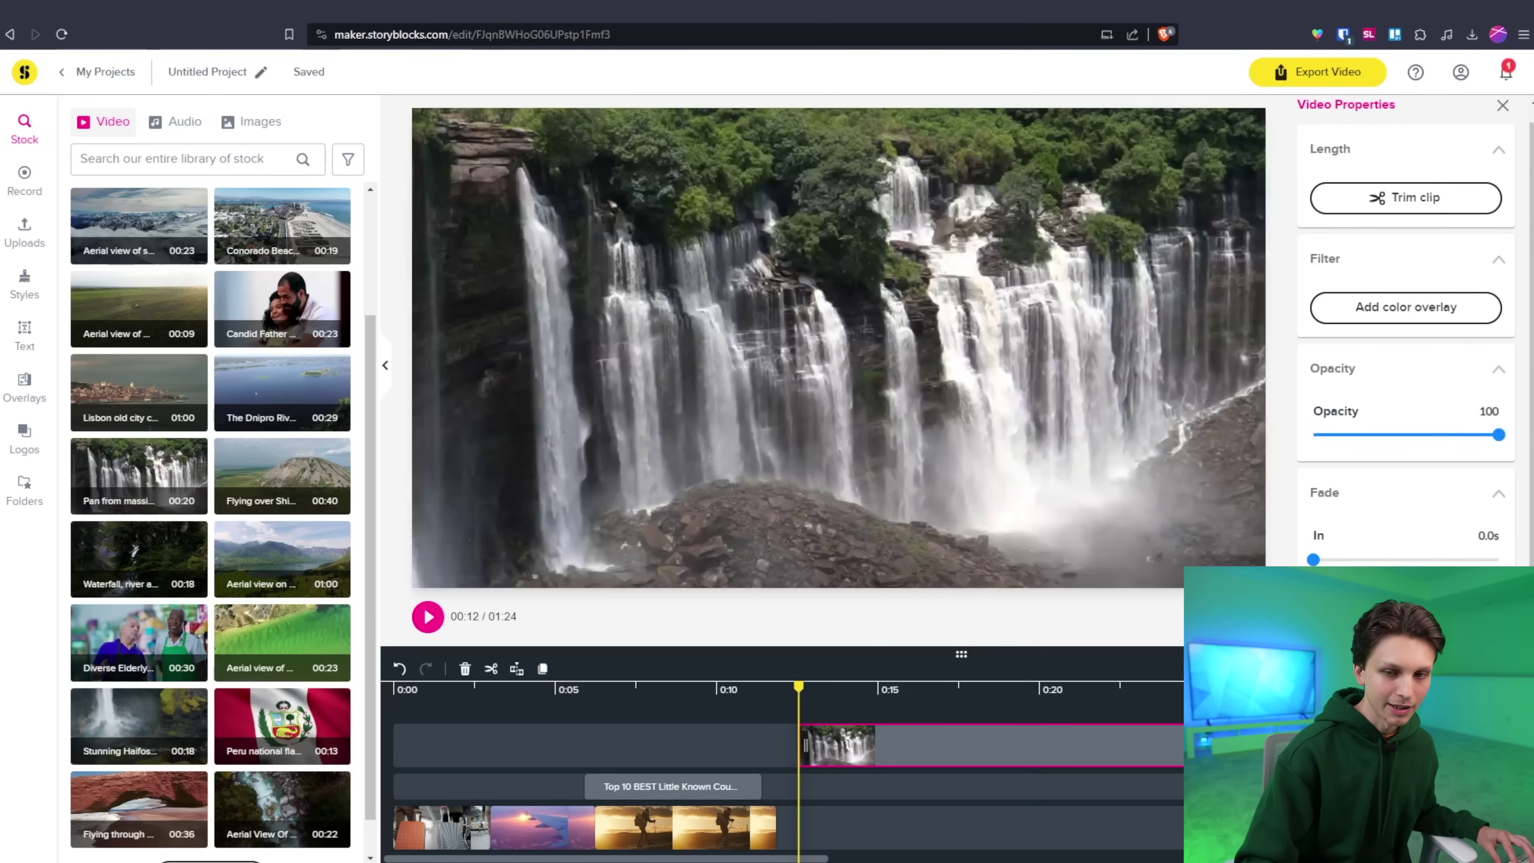
Move the waterfalls clip onto the main video track directly after the hiker clips, and set the playhead to 0:23 past the green aerial clip
left_click_drag(899, 738, 826, 834)
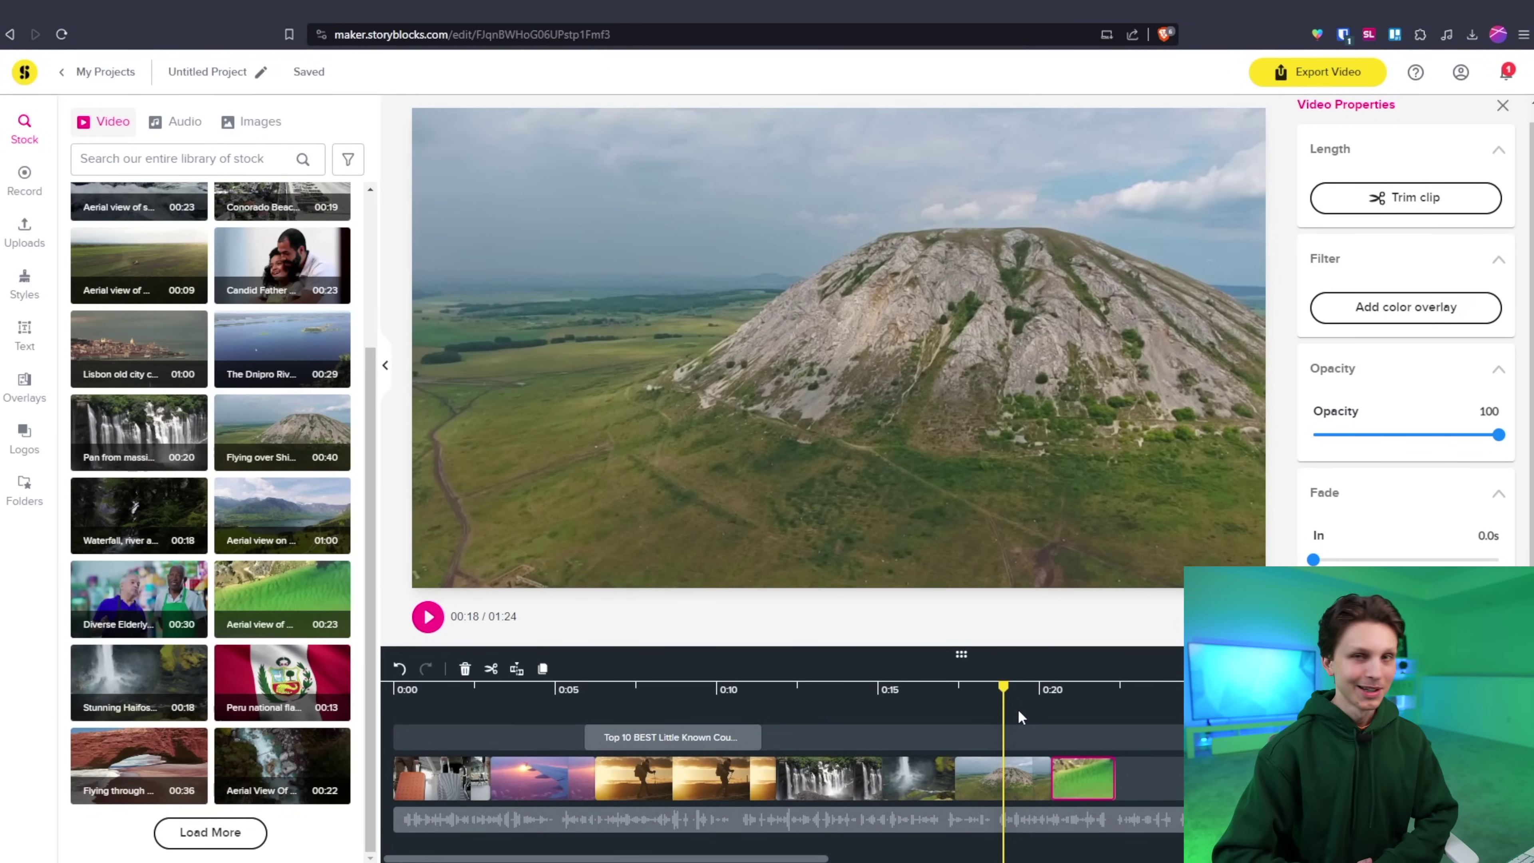
left_click(1094, 711)
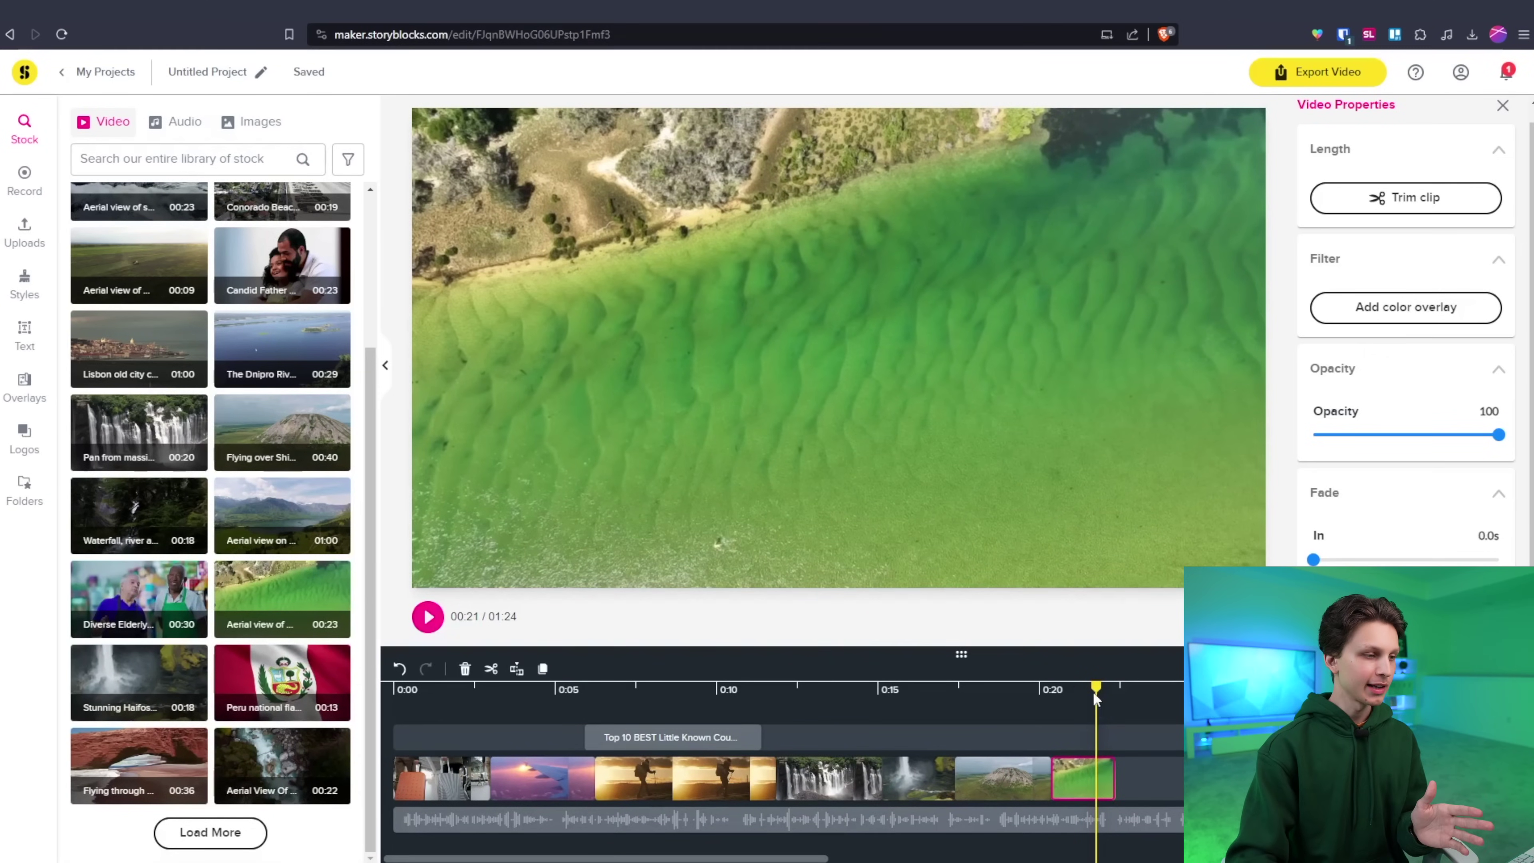
left_click_drag(1093, 681, 1124, 690)
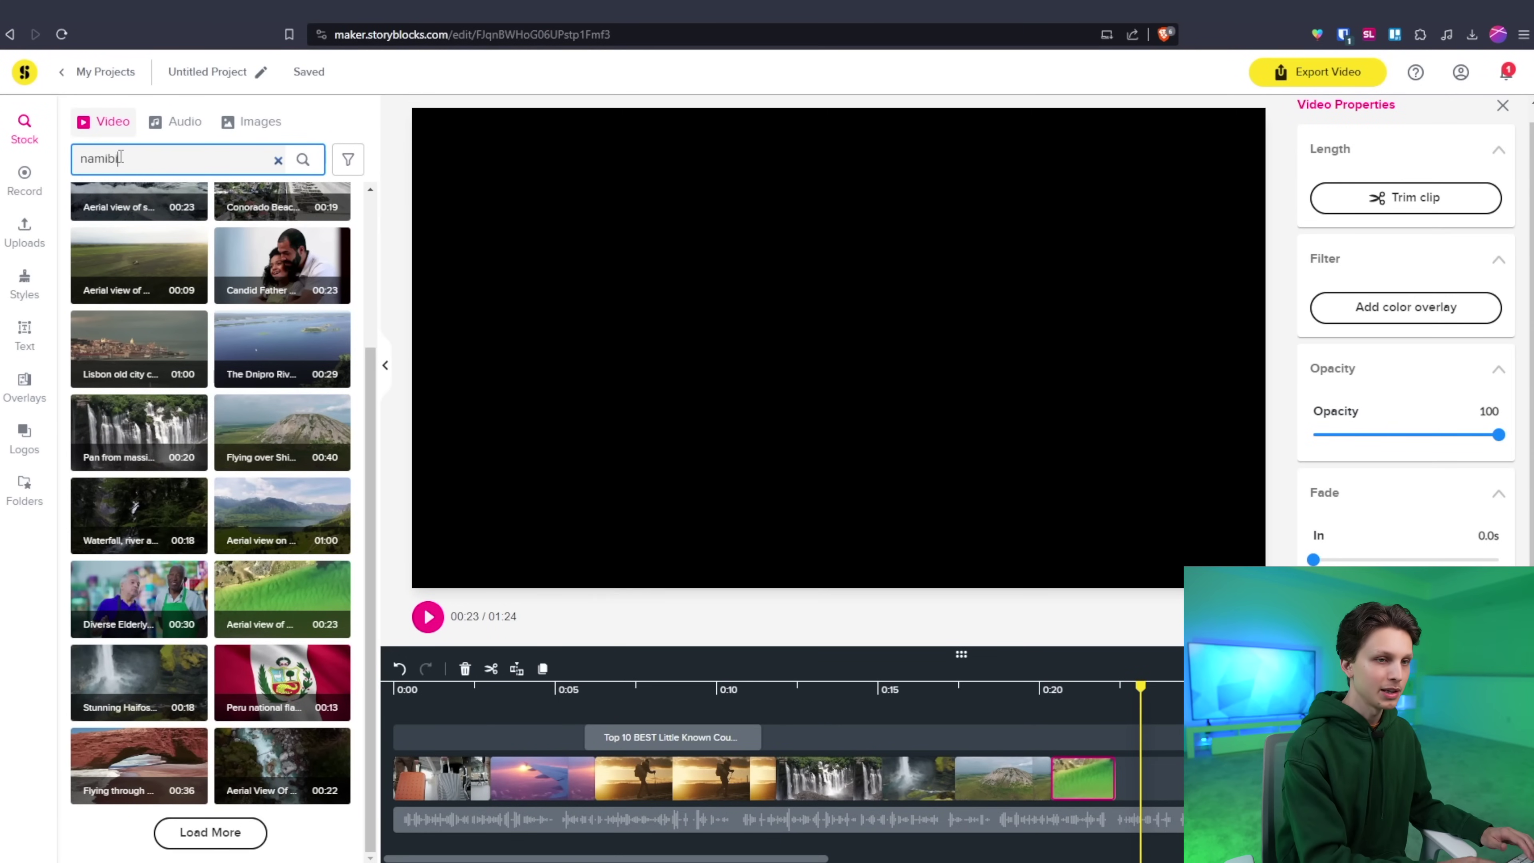
Search the stock videos for "namibia" and place the full Namibian flag clip right after the green aerial clip on the main track
type("ia")
scroll(157, 305, "up", 3)
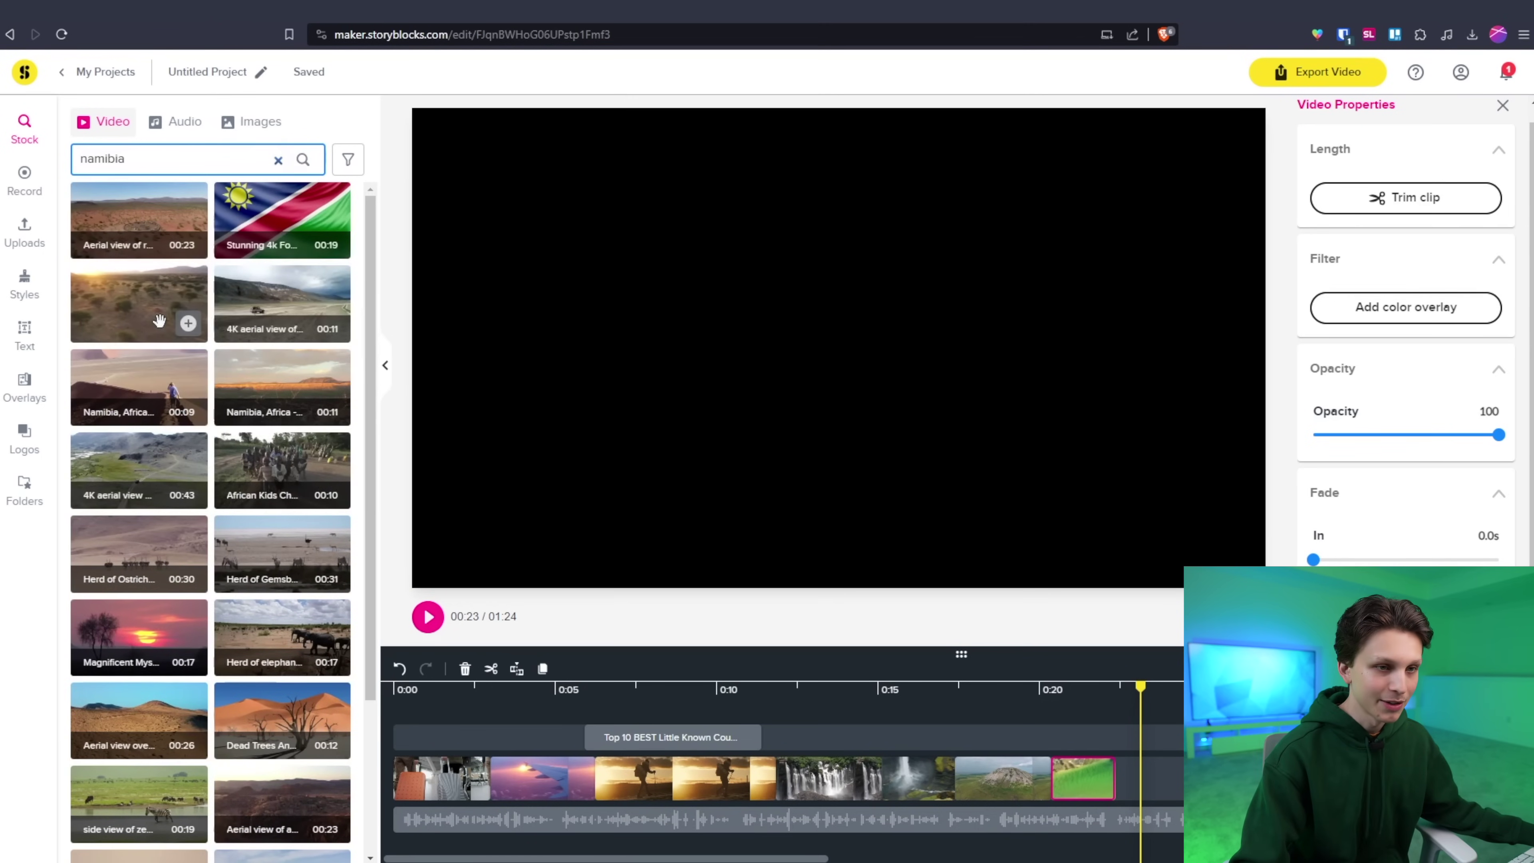
scroll(161, 314, "down", 3)
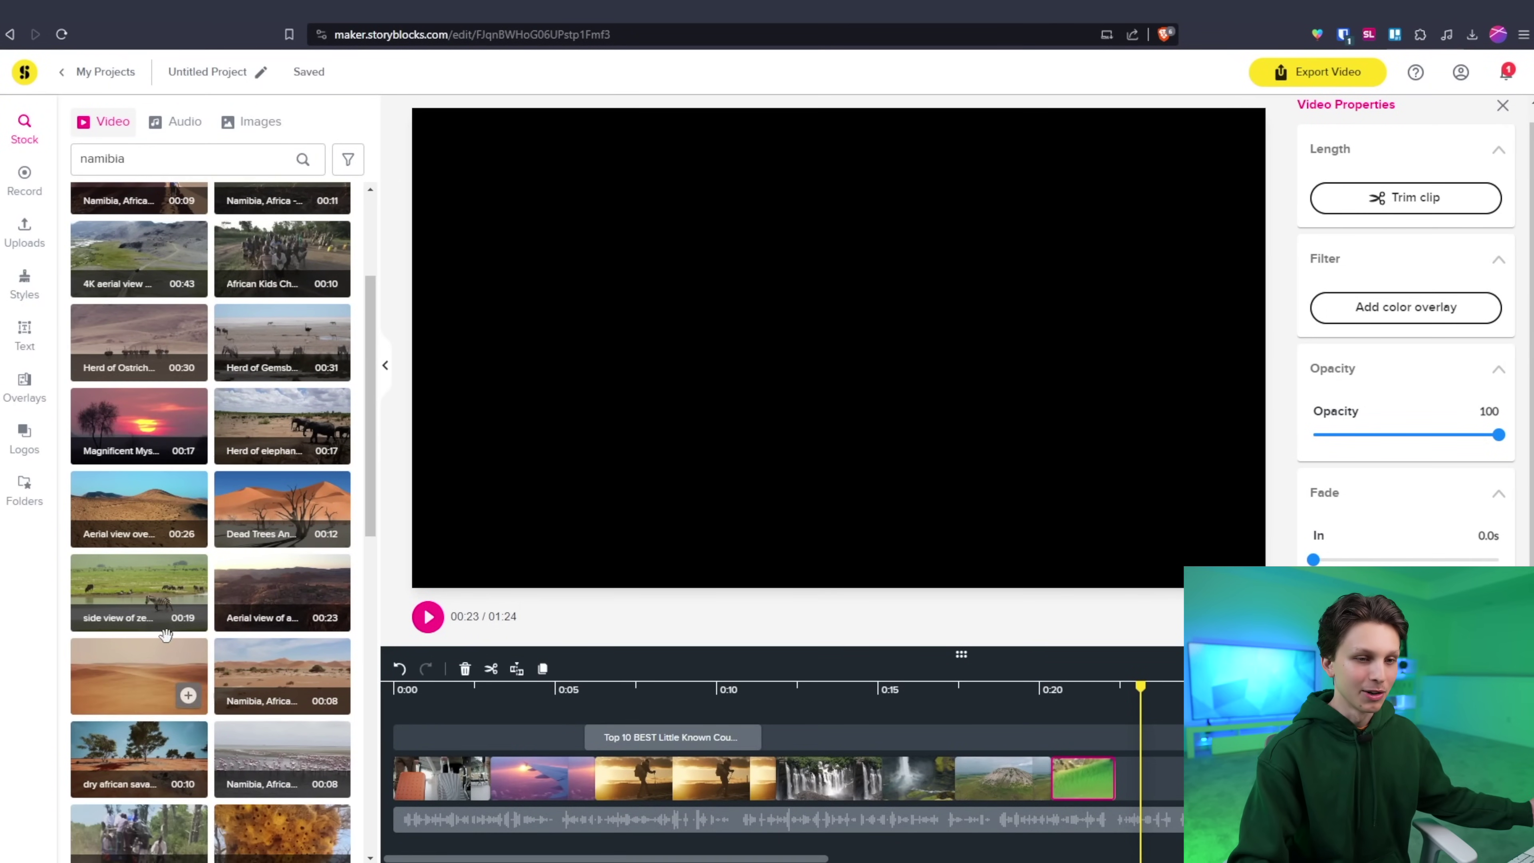
scroll(165, 634, "down", 3)
scroll(182, 598, "up", 10)
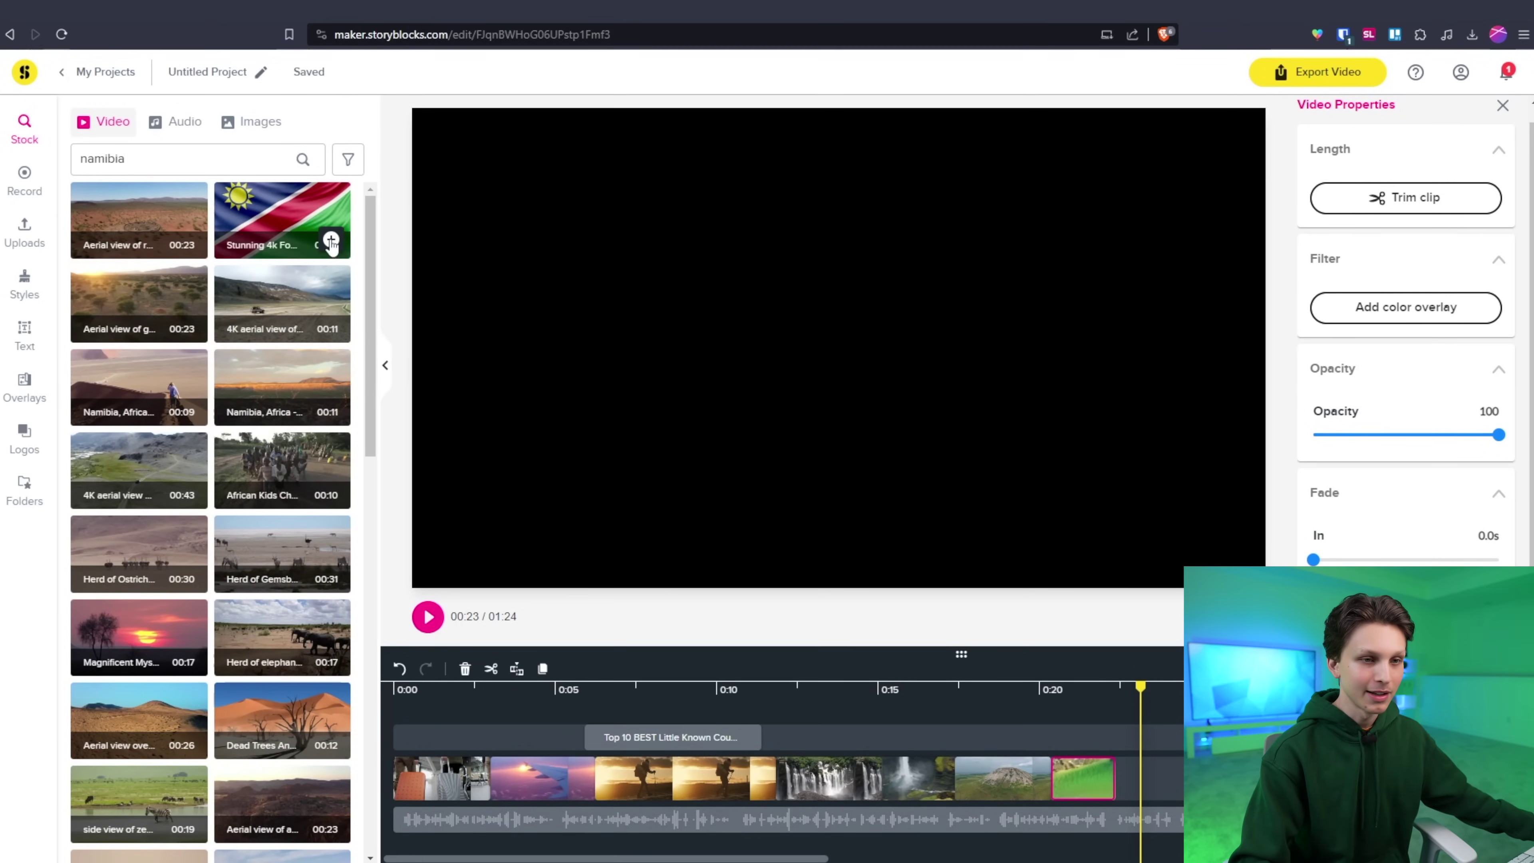
left_click(331, 242)
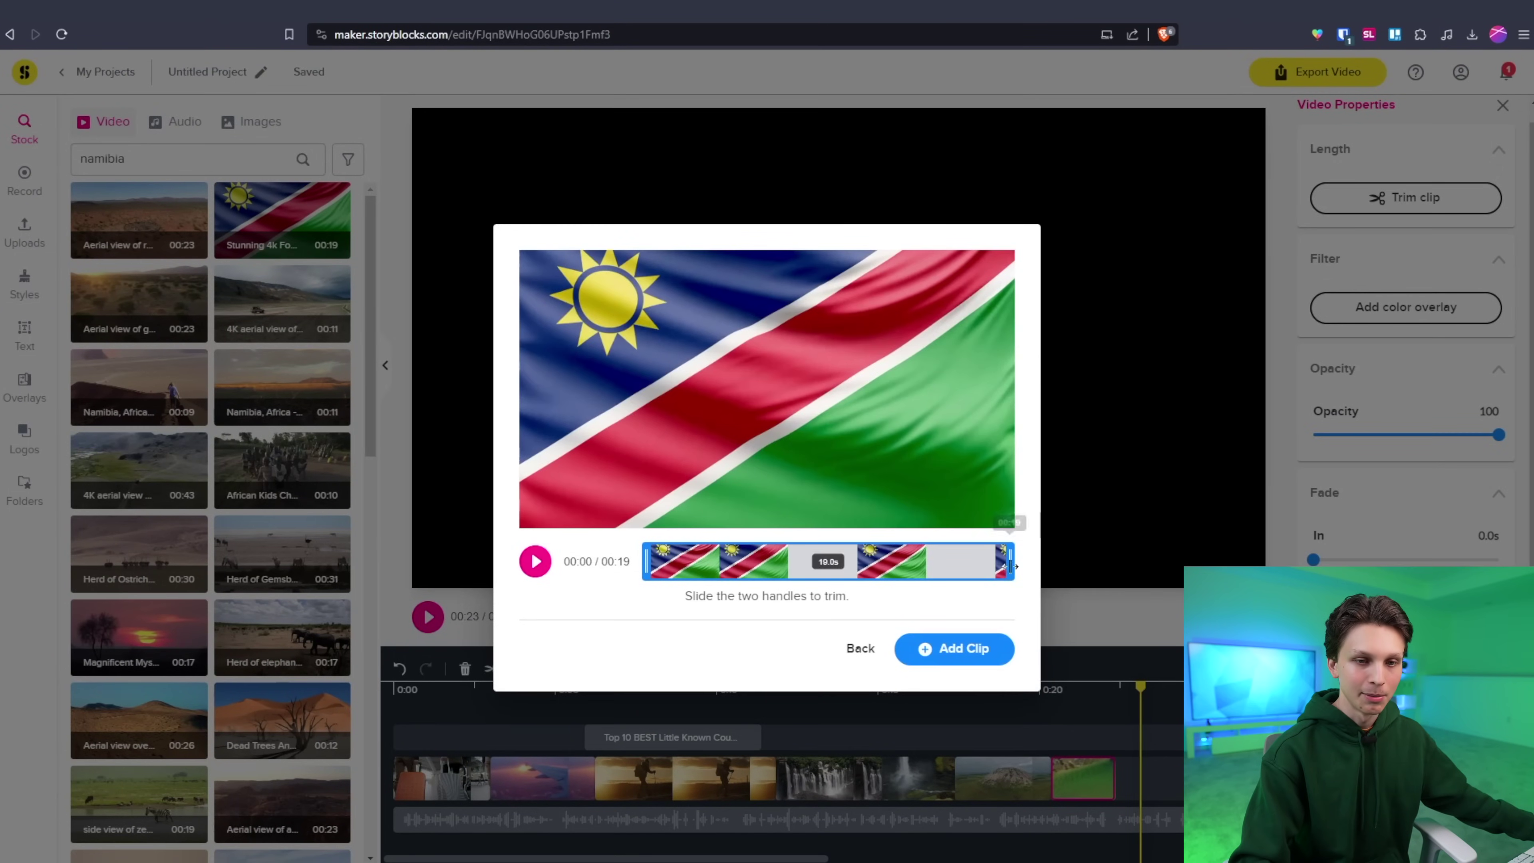
left_click(986, 657)
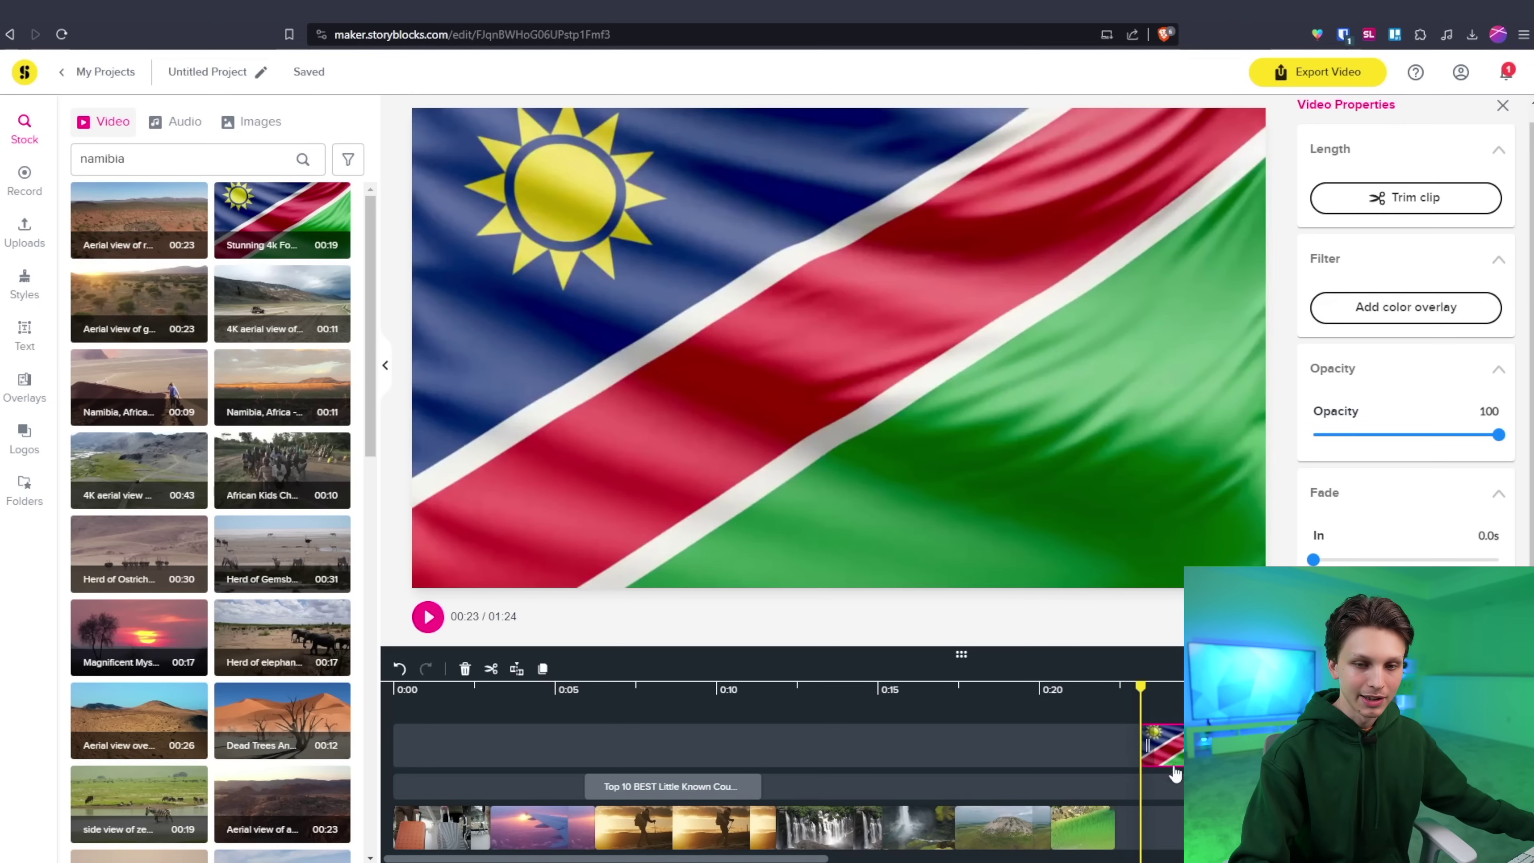
scroll(1118, 773, "down", 1)
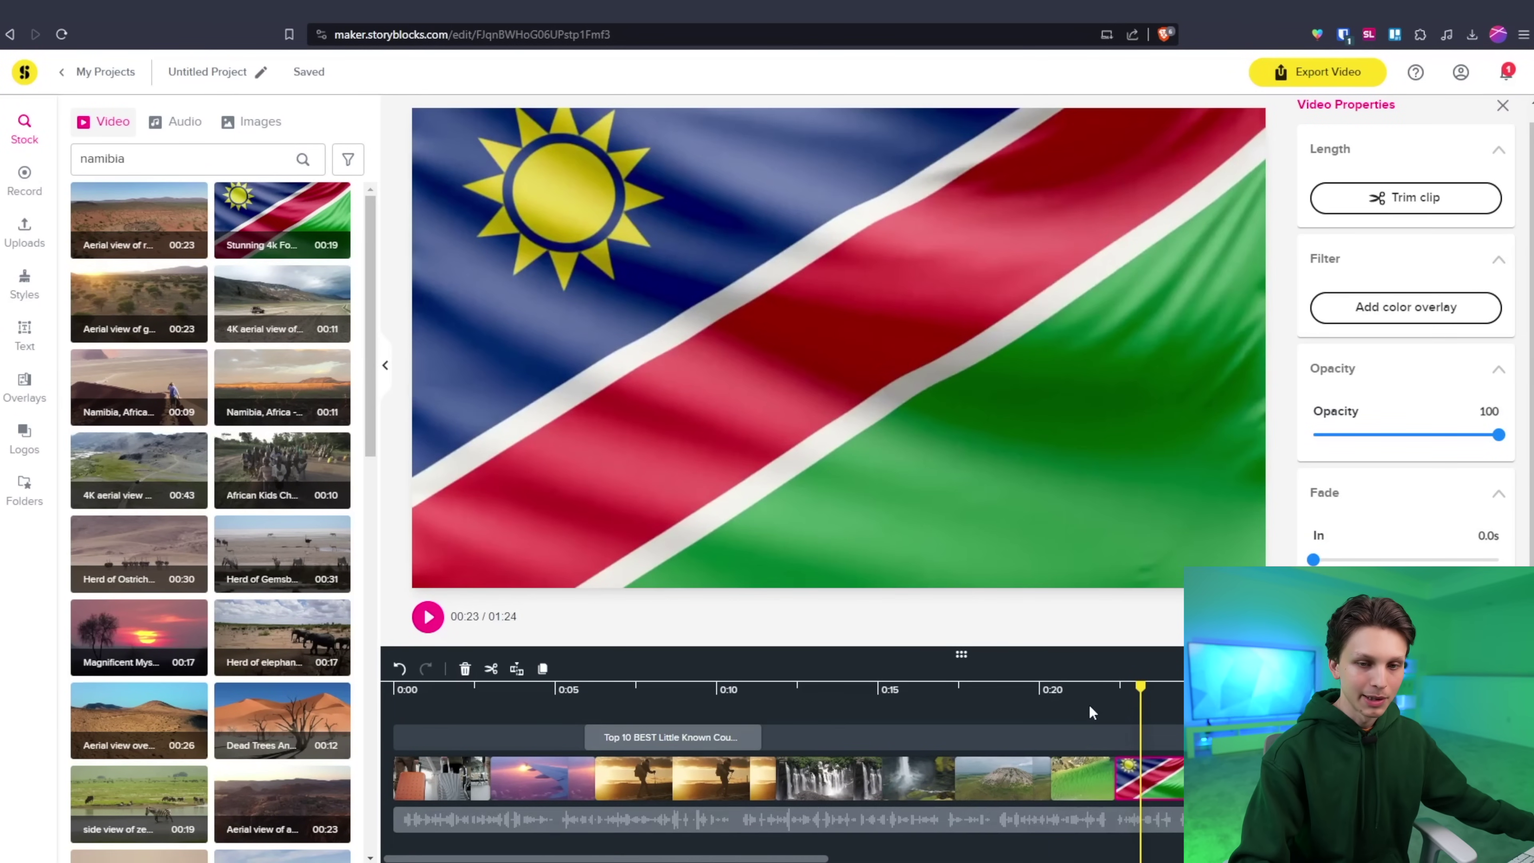
Preview the transition into the Namibian flag from about 0:22 and add the full herd of elephants stock clip to the timeline
left_click(1103, 706)
left_click(426, 618)
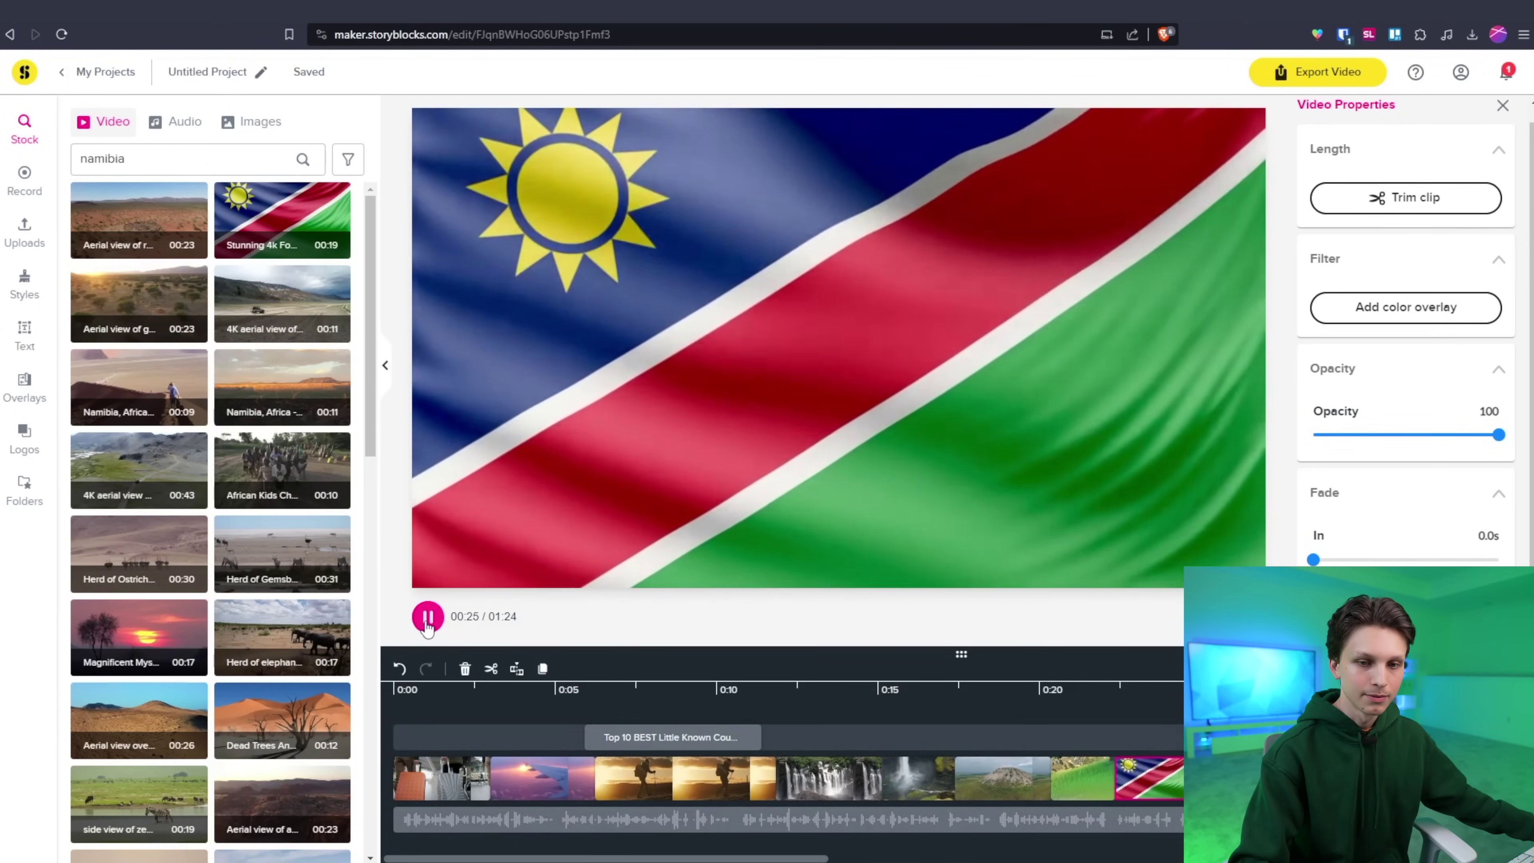
left_click(427, 617)
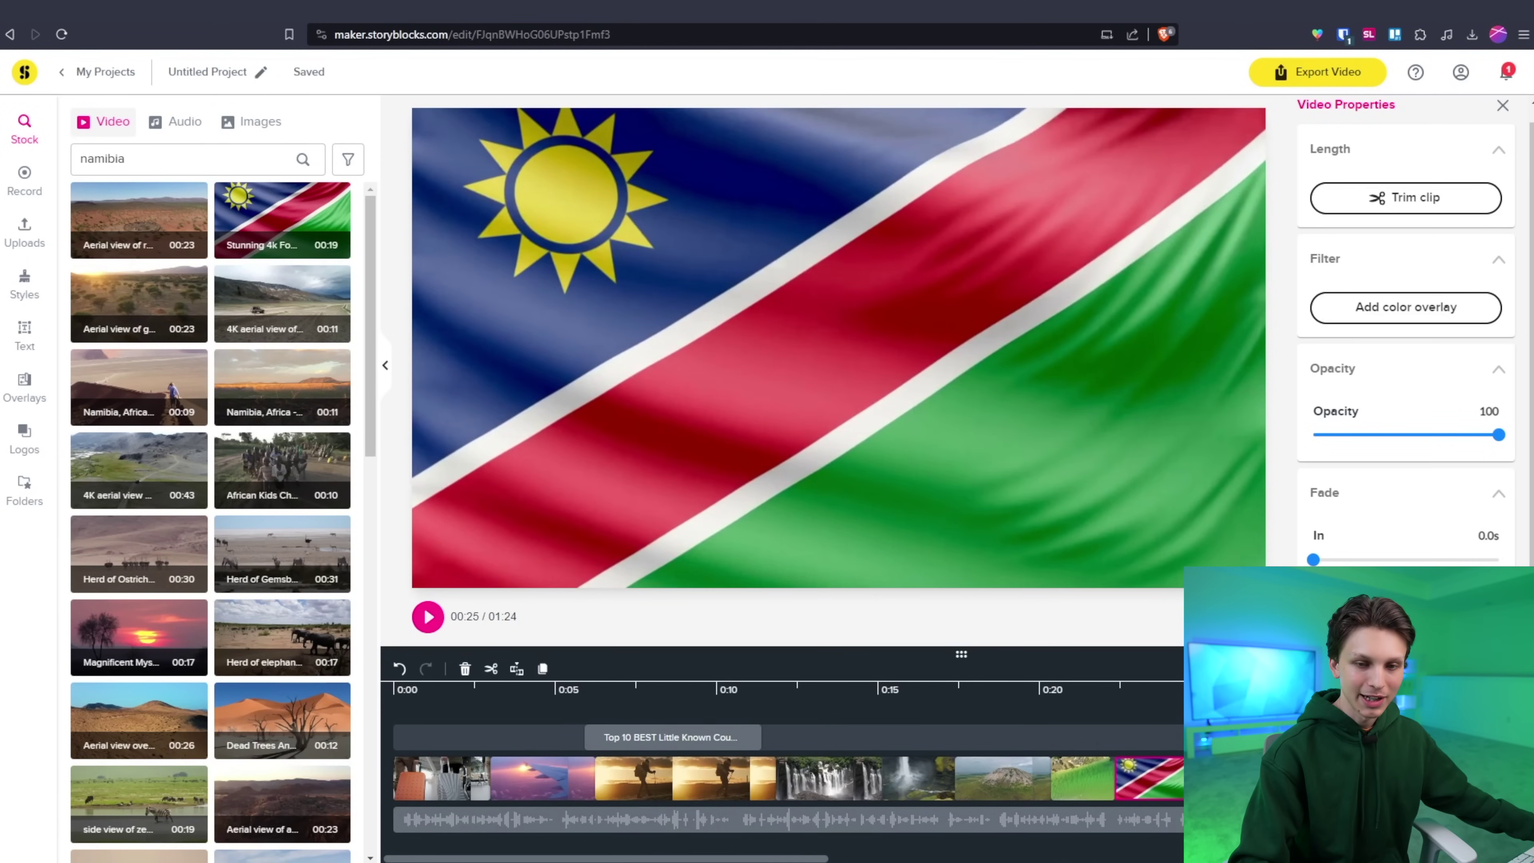
left_click(332, 661)
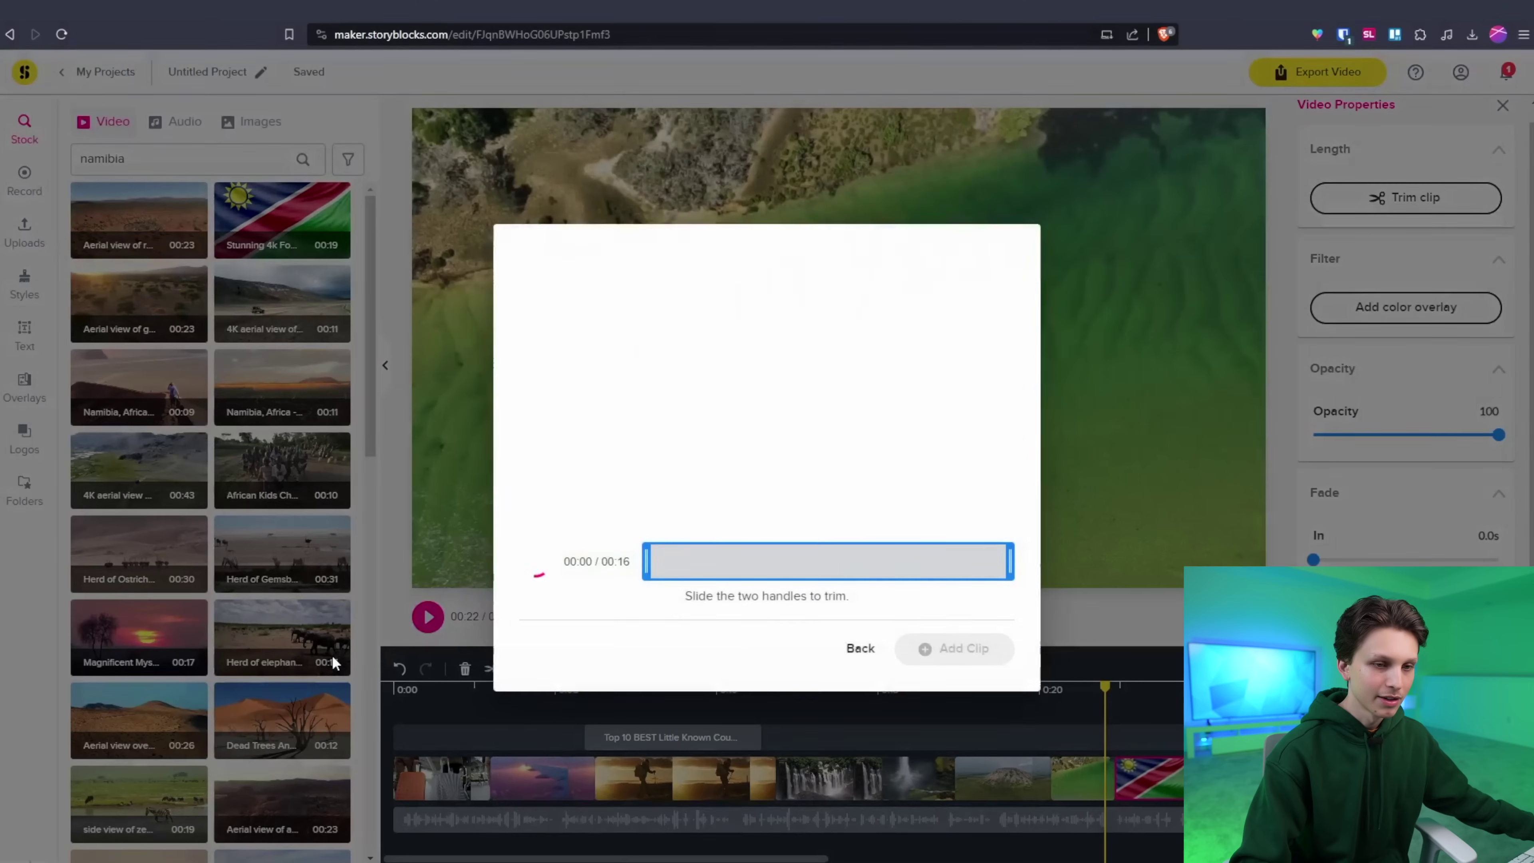
left_click(959, 647)
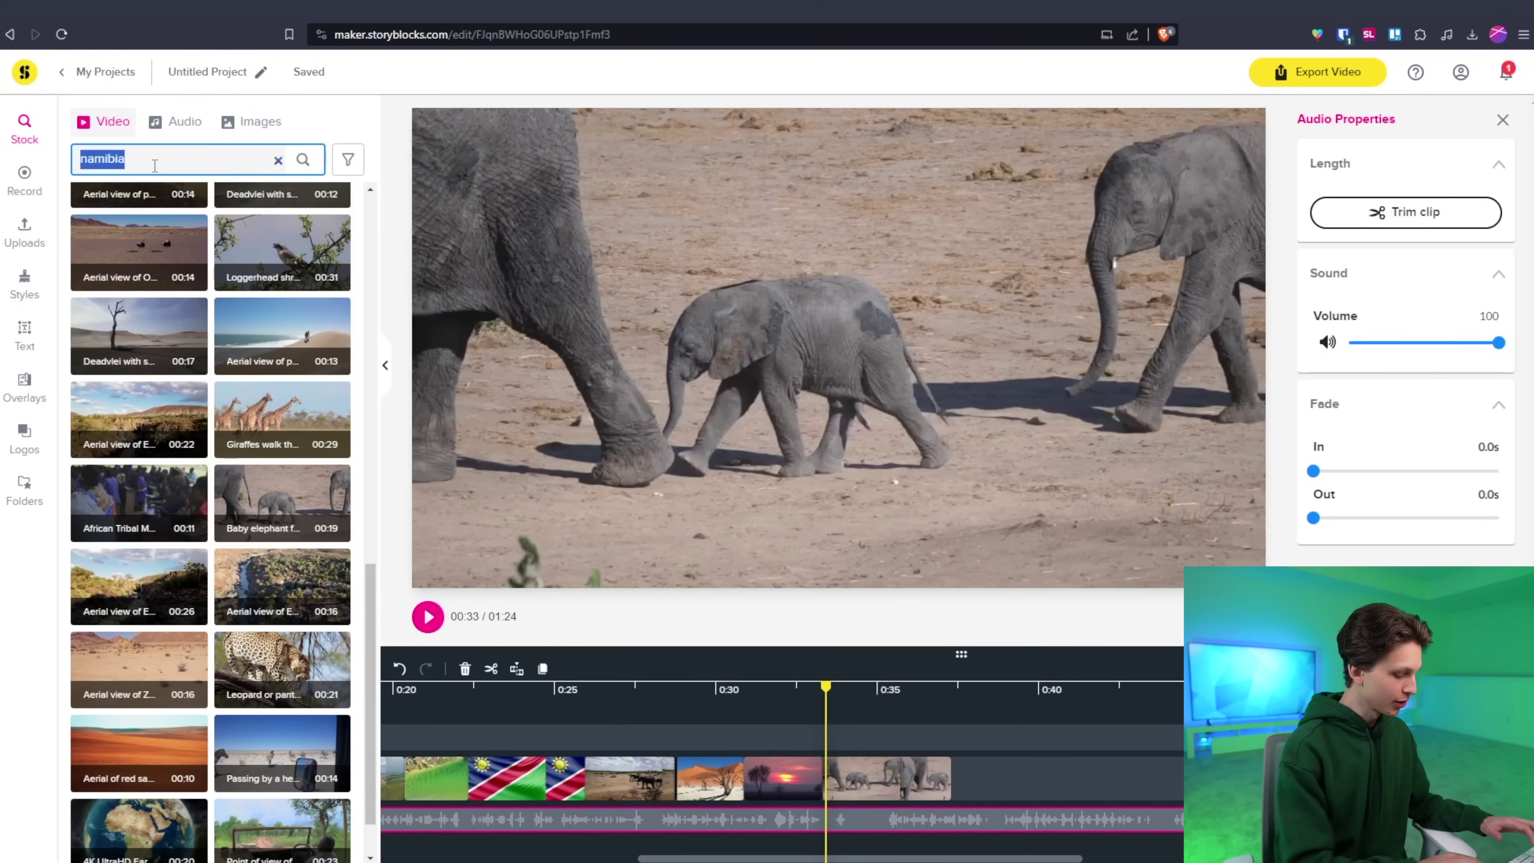
Search the stock video library for "bhutan" and browse the clips
type("an")
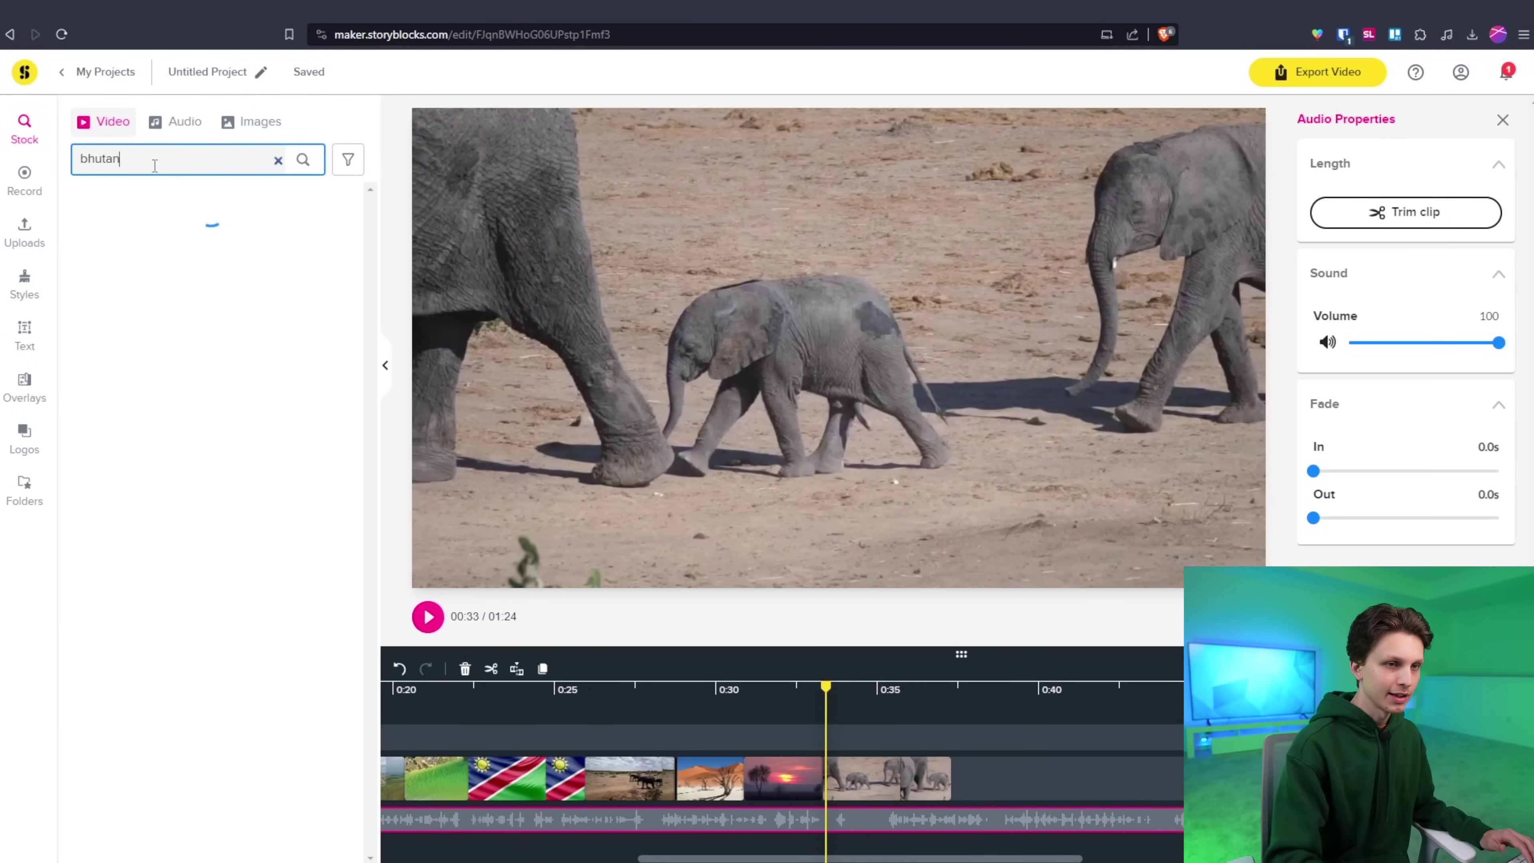
scroll(163, 338, "down", 10)
scroll(166, 350, "up", 10)
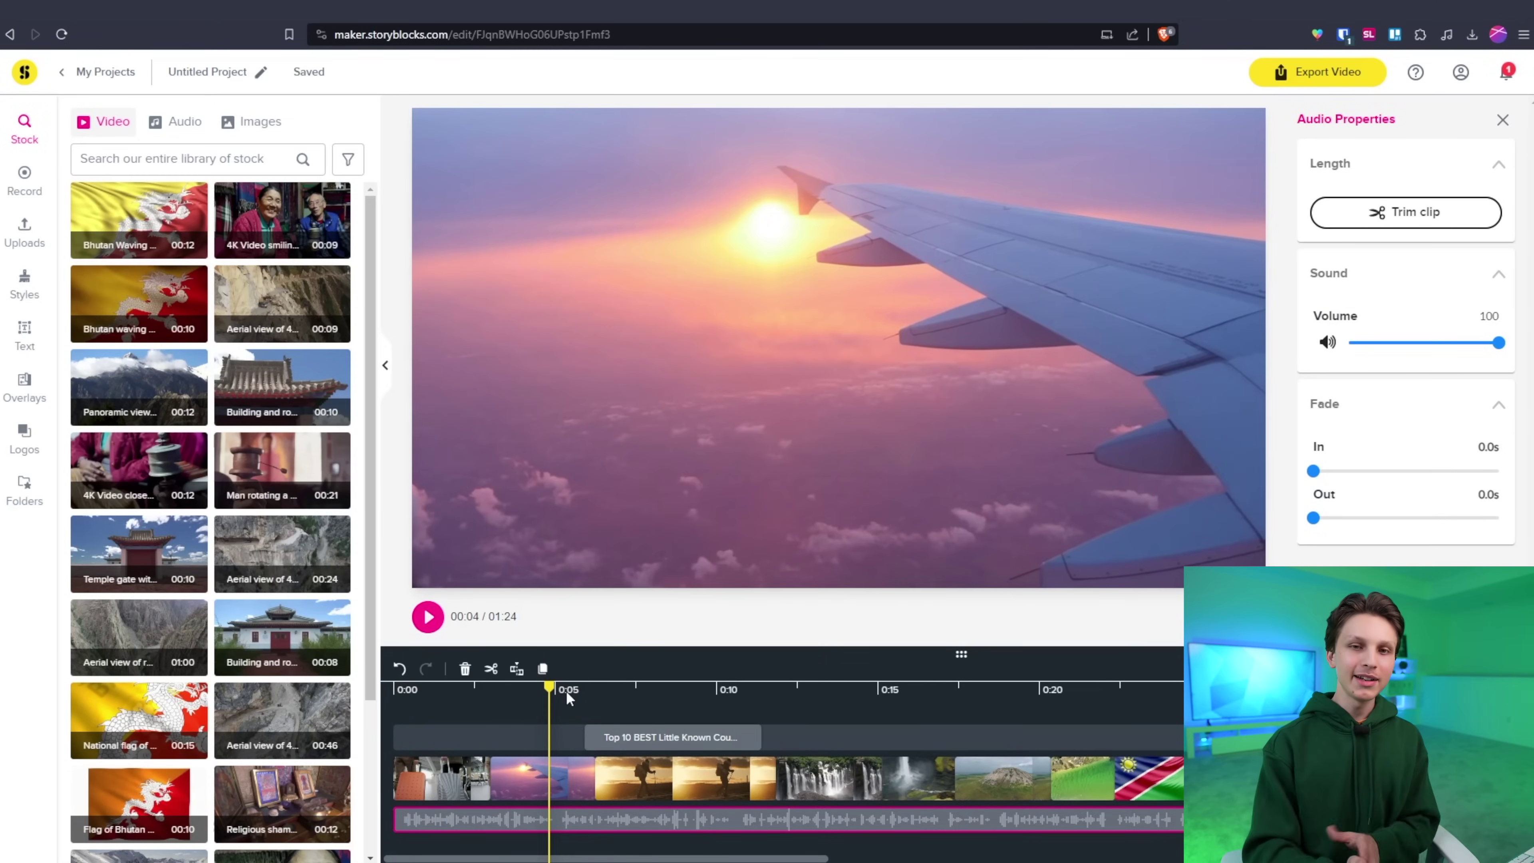
Export the video at 1080p and play the rendered result full screen
left_click(1346, 83)
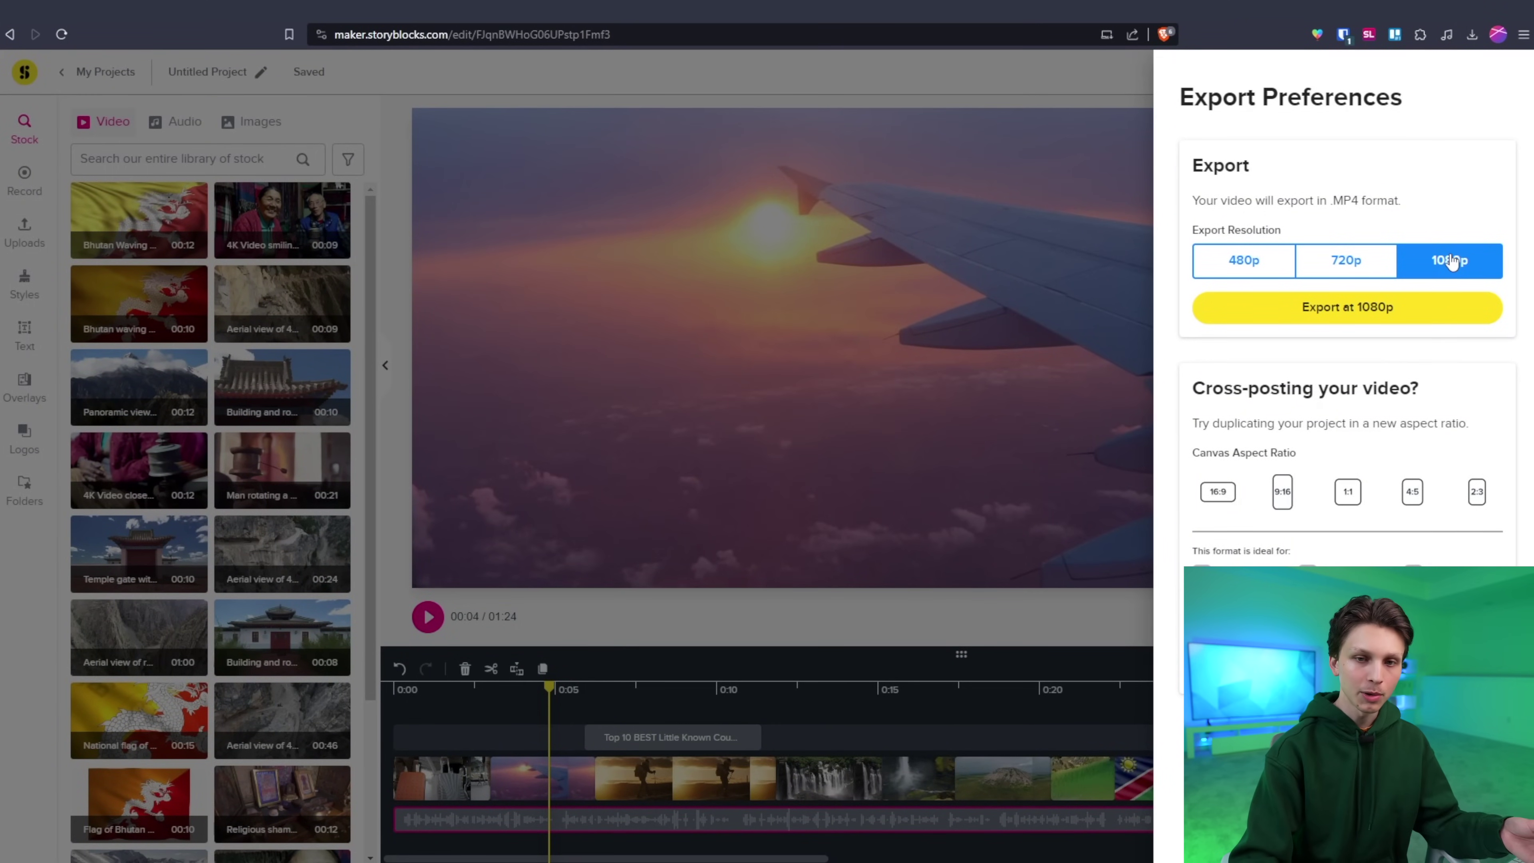
left_click(1350, 321)
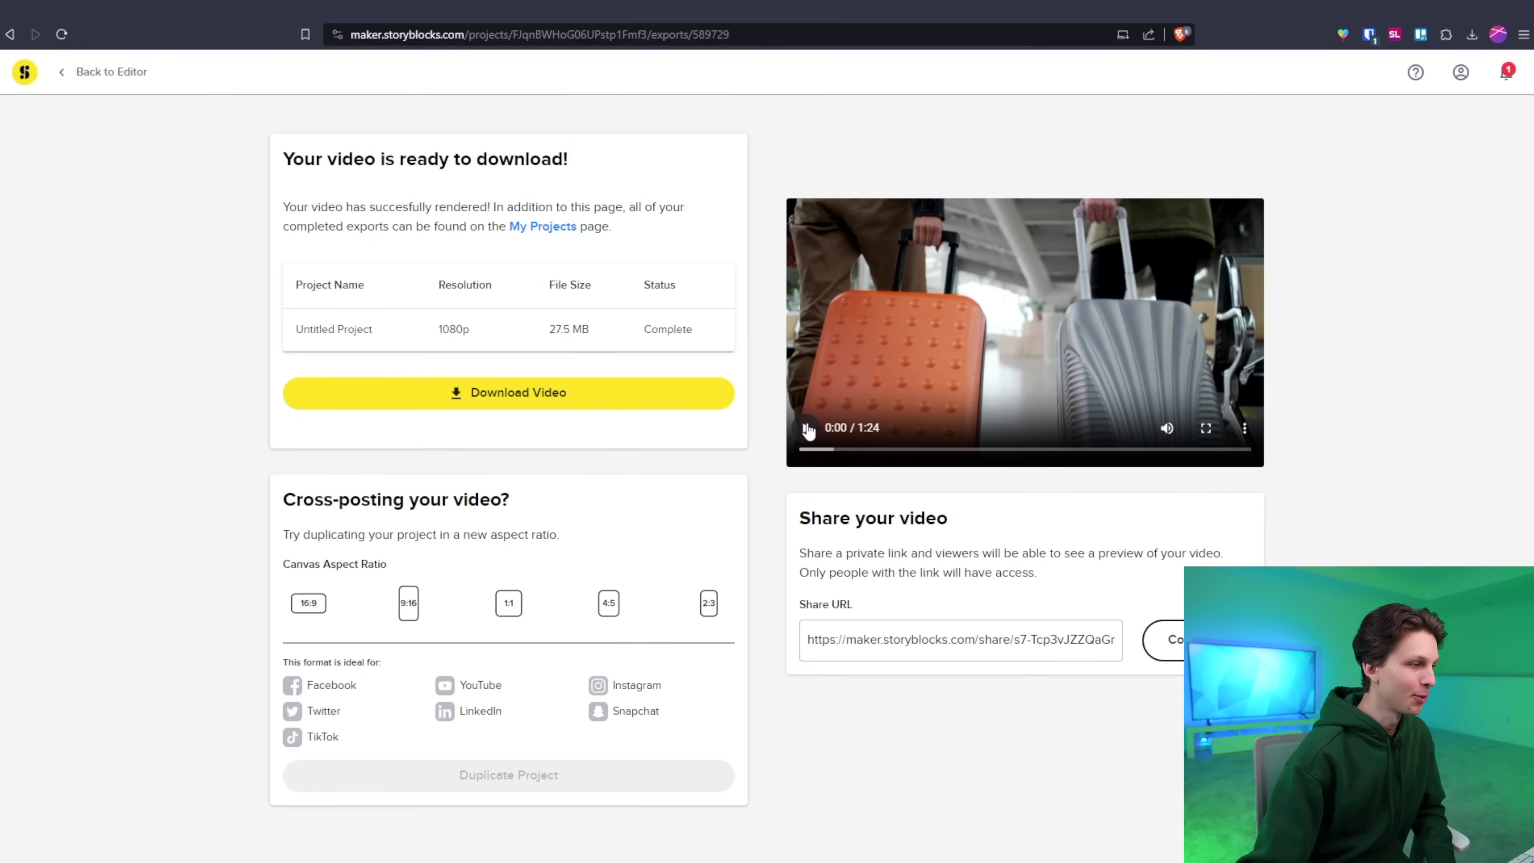
left_click(1204, 429)
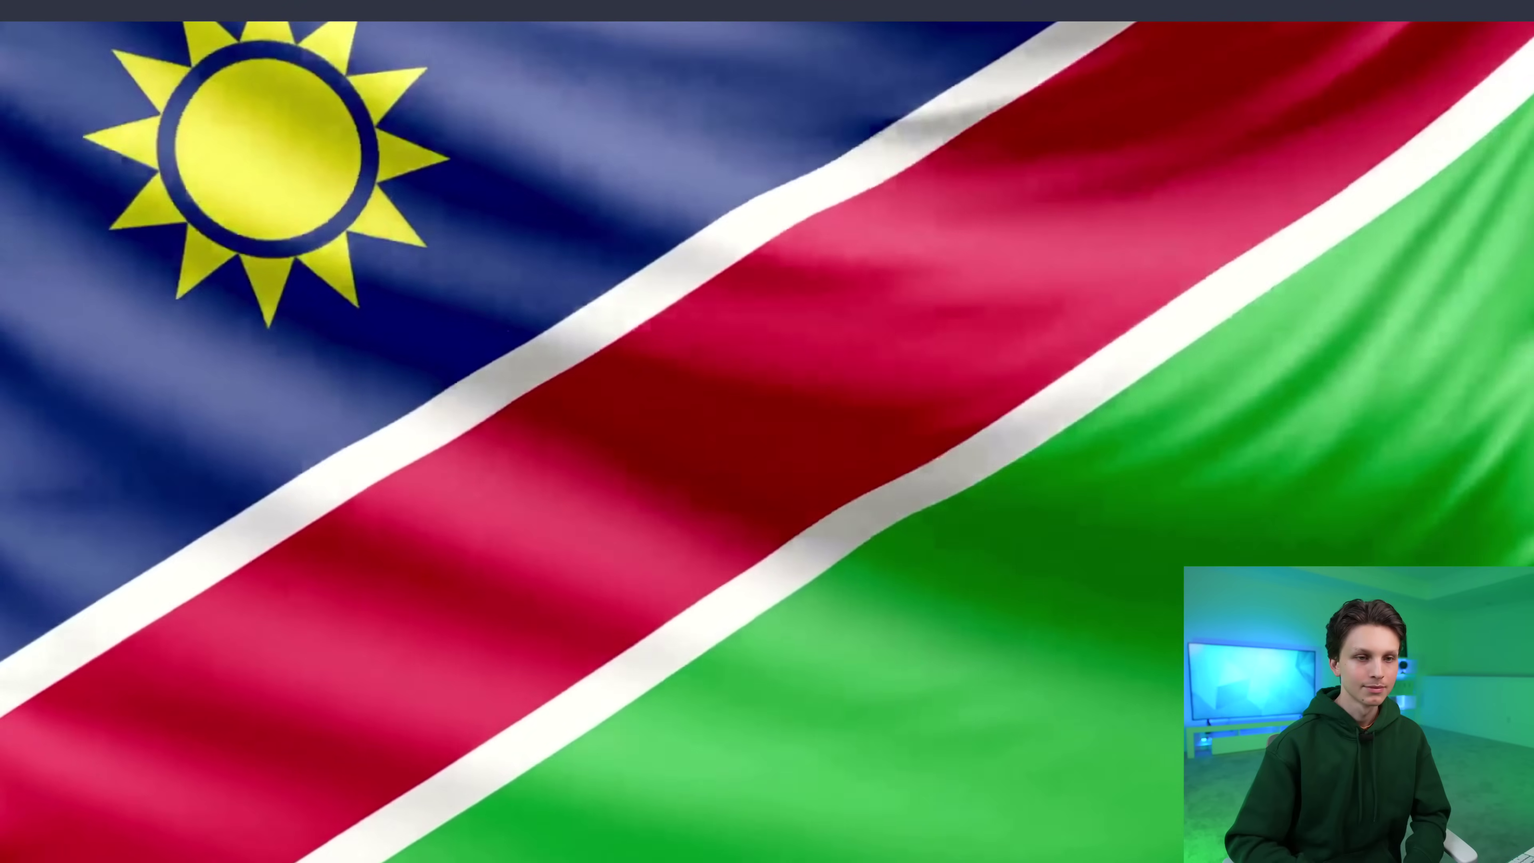
mouse_move(1044, 444)
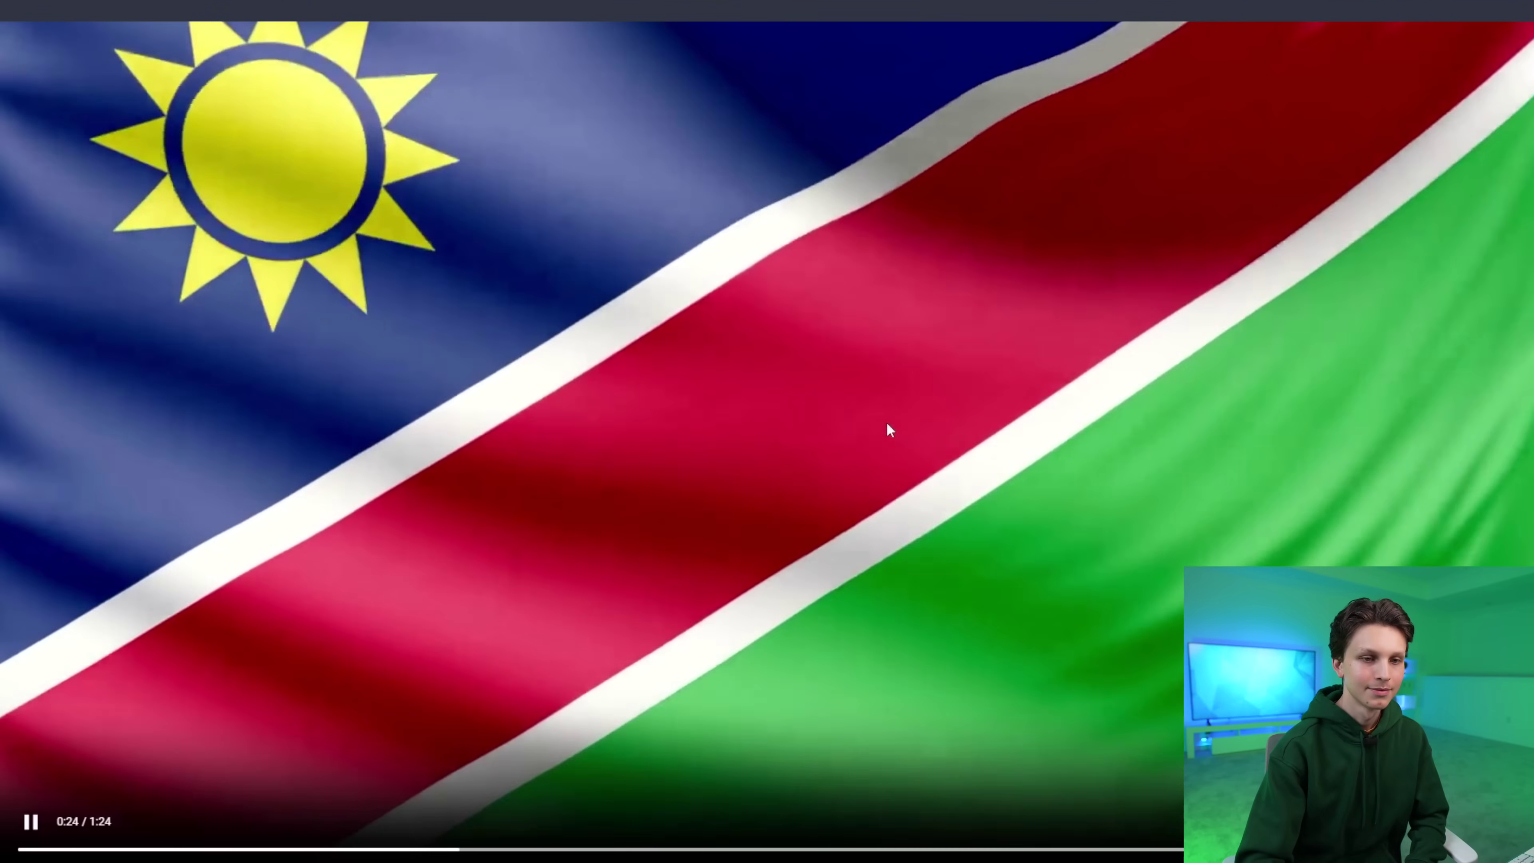